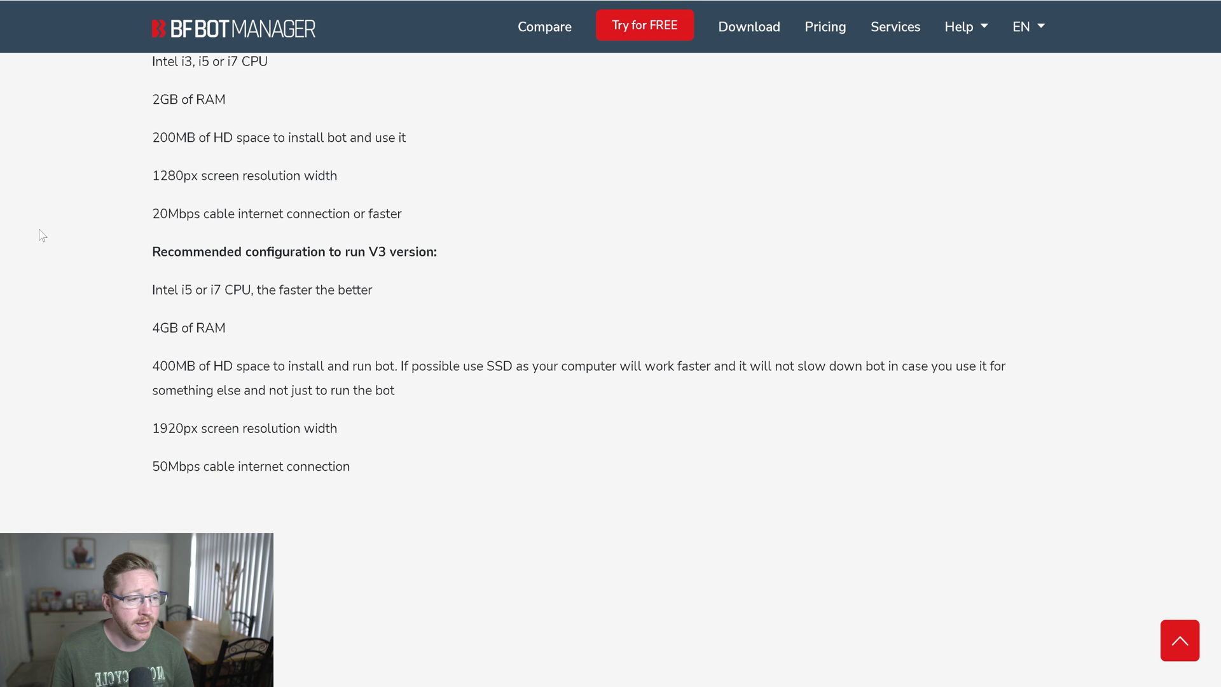
scroll(377, 323, up, 3)
scroll(390, 314, down, 1)
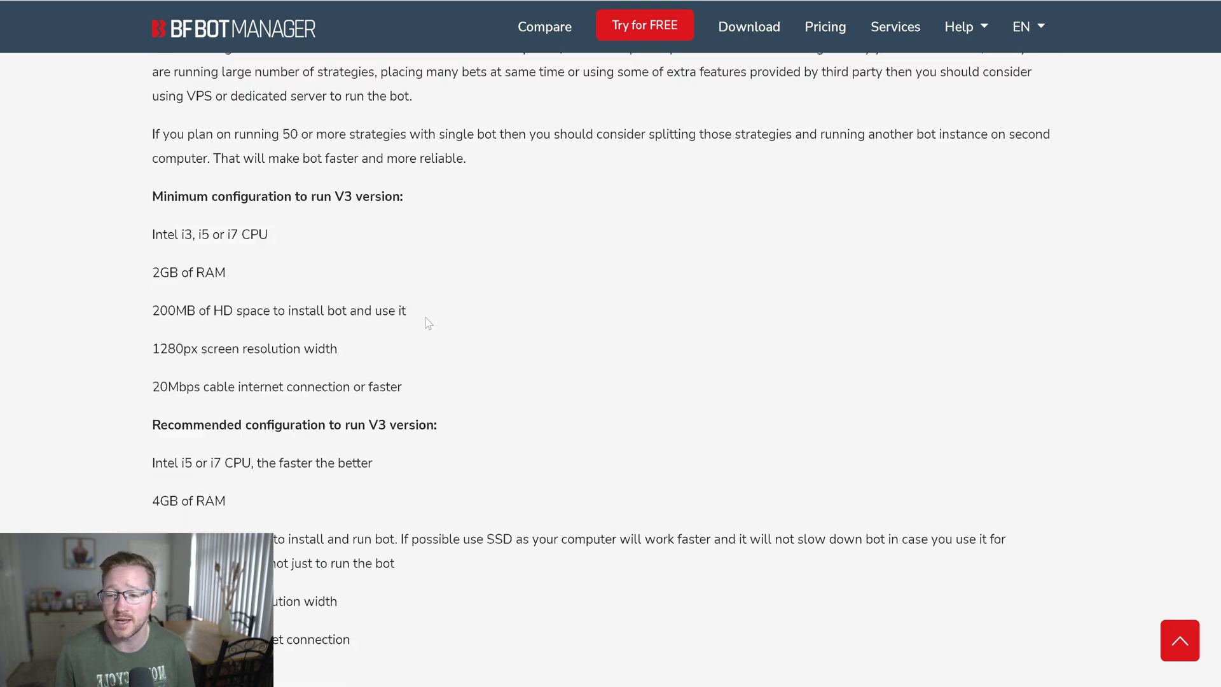
scroll(427, 323, down, 1)
scroll(457, 299, down, 1)
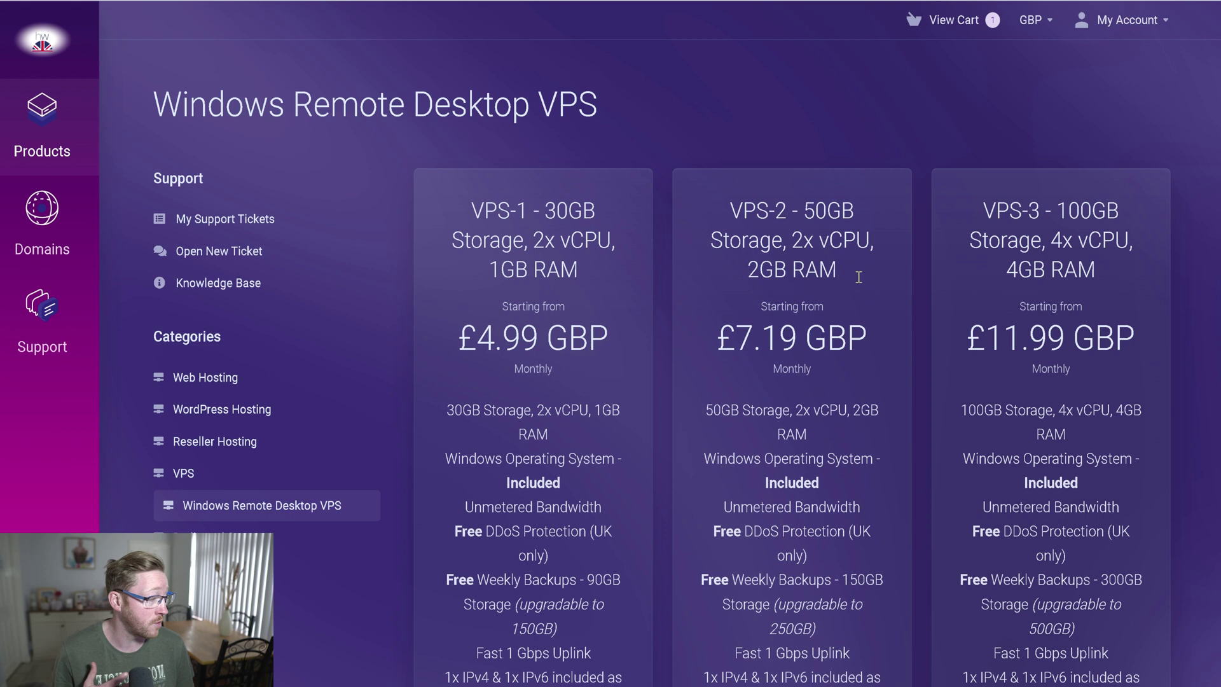
scroll(963, 276, down, 1)
scroll(1081, 99, up, 1)
Glance at the My Account menu, then order the VPS-3 plan (100GB, 4 vCPU, 4GB RAM).
click(1128, 21)
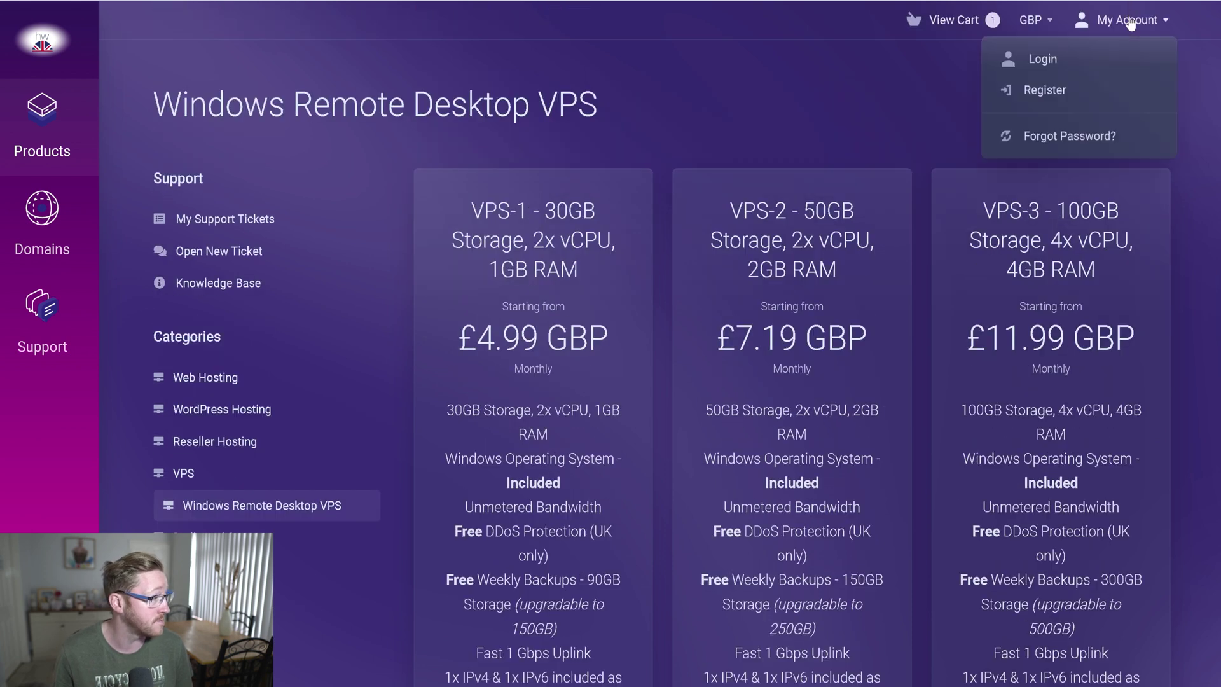
click(1130, 24)
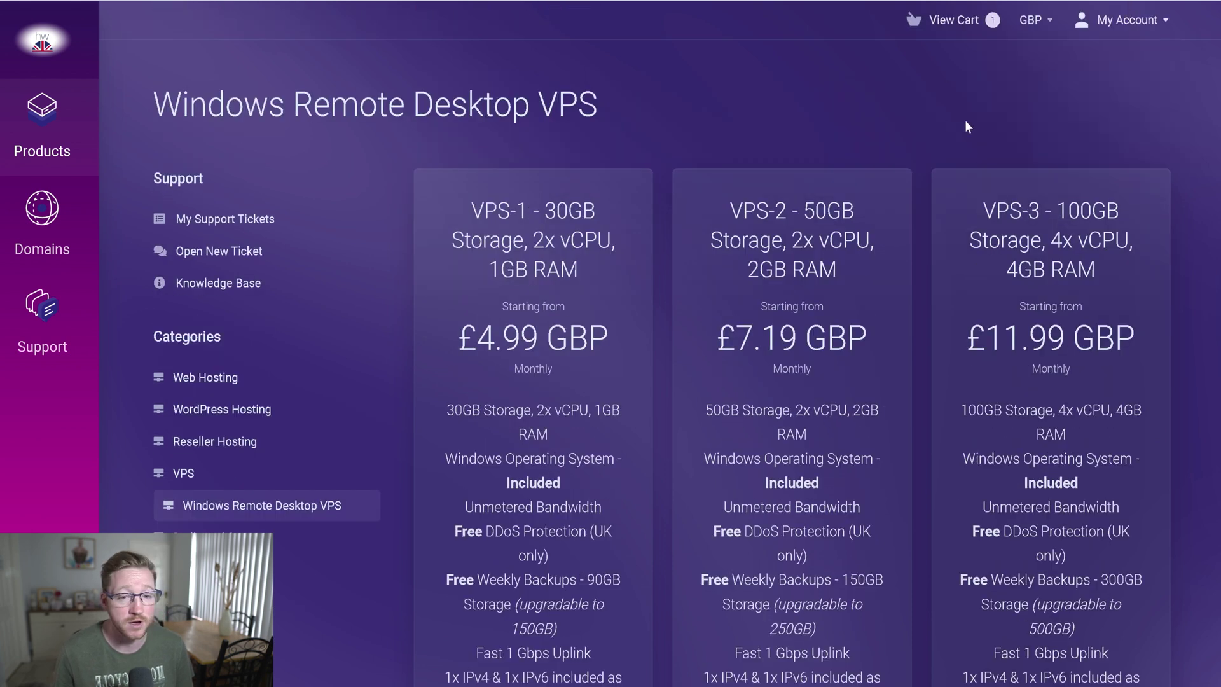
scroll(964, 126, down, 2)
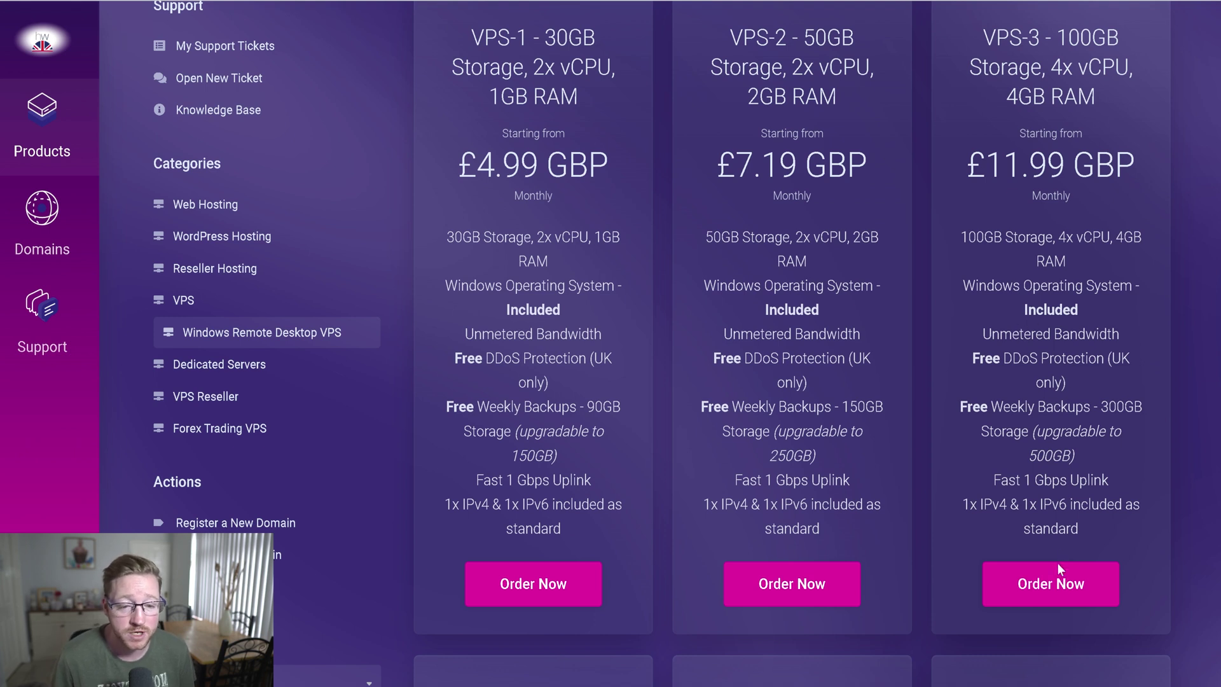
scroll(1079, 411, up, 1)
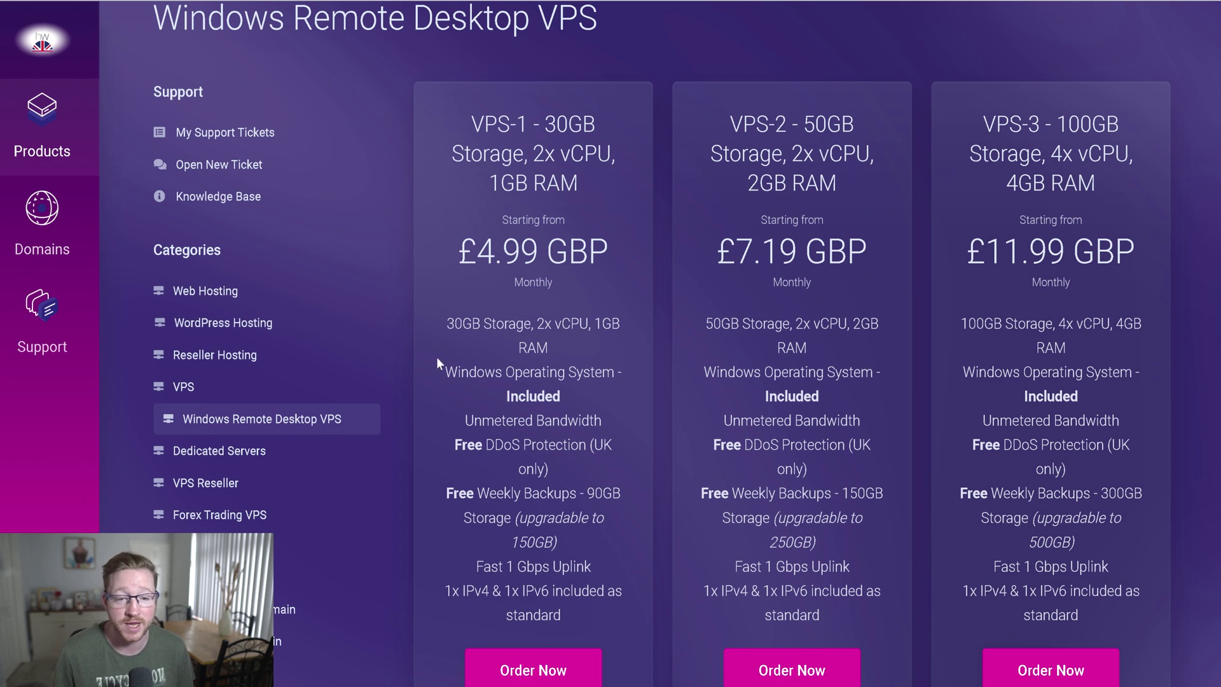
scroll(849, 490, down, 1)
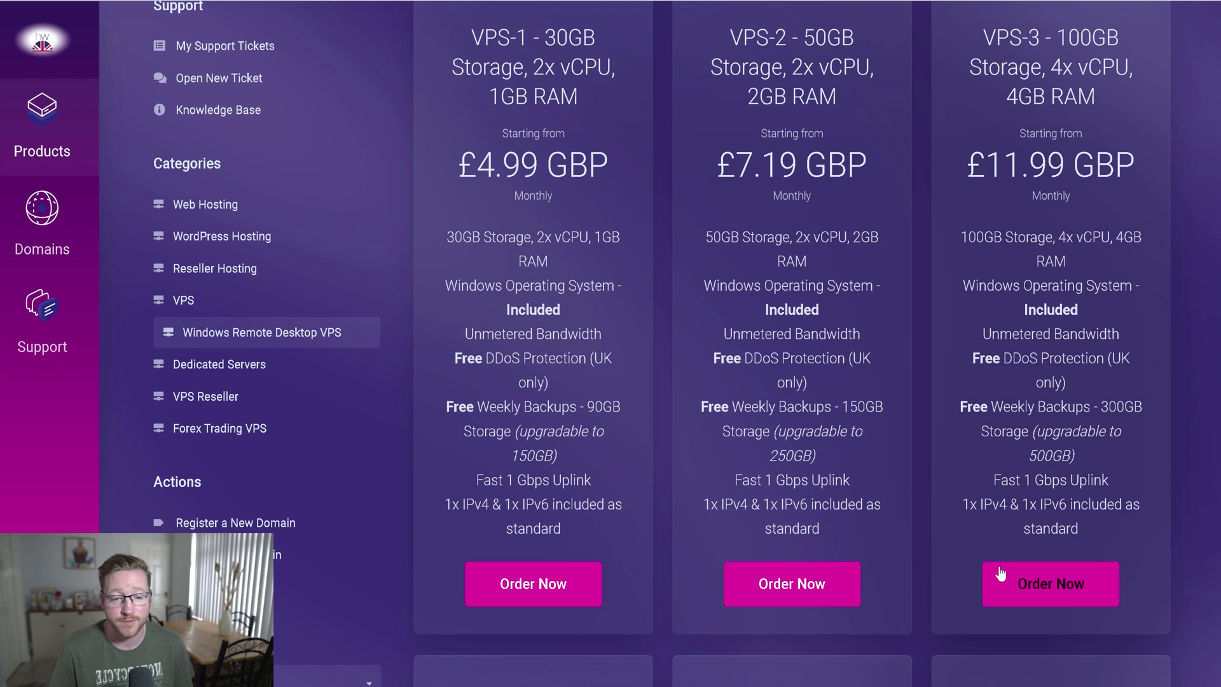
click(1015, 572)
scroll(908, 384, down, 1)
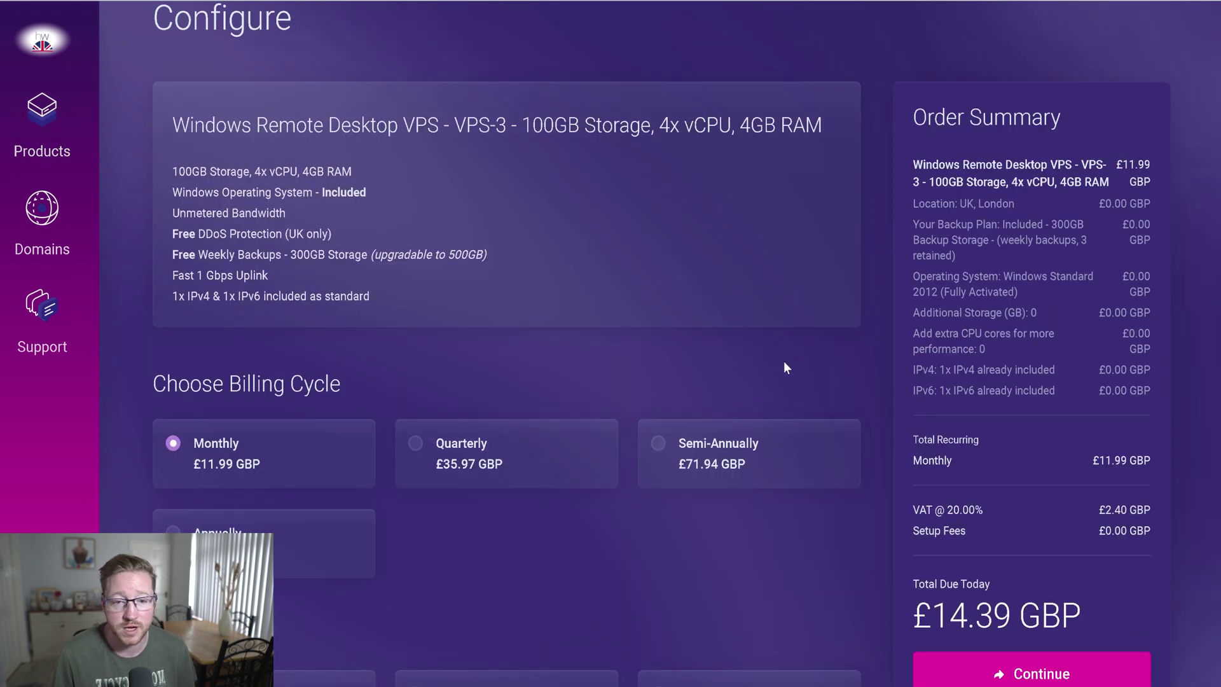
scroll(642, 339, down, 1)
scroll(687, 385, down, 1)
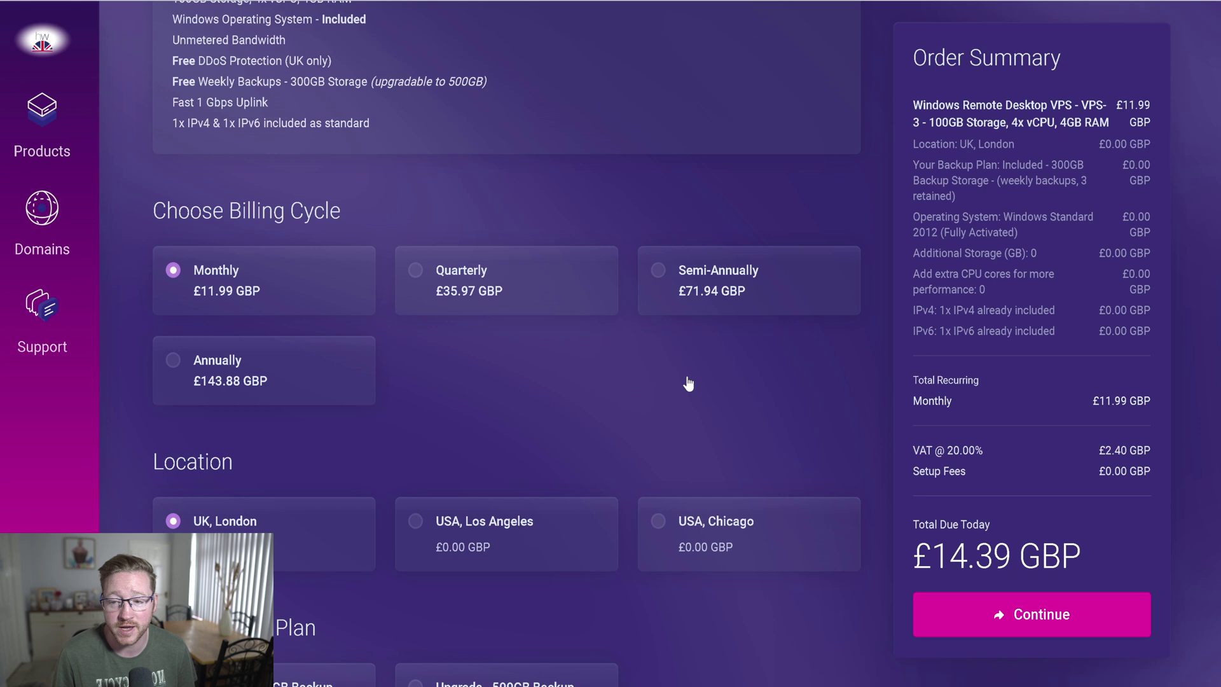
scroll(688, 383, down, 1)
scroll(688, 382, down, 1)
scroll(688, 383, down, 4)
scroll(688, 383, down, 4)
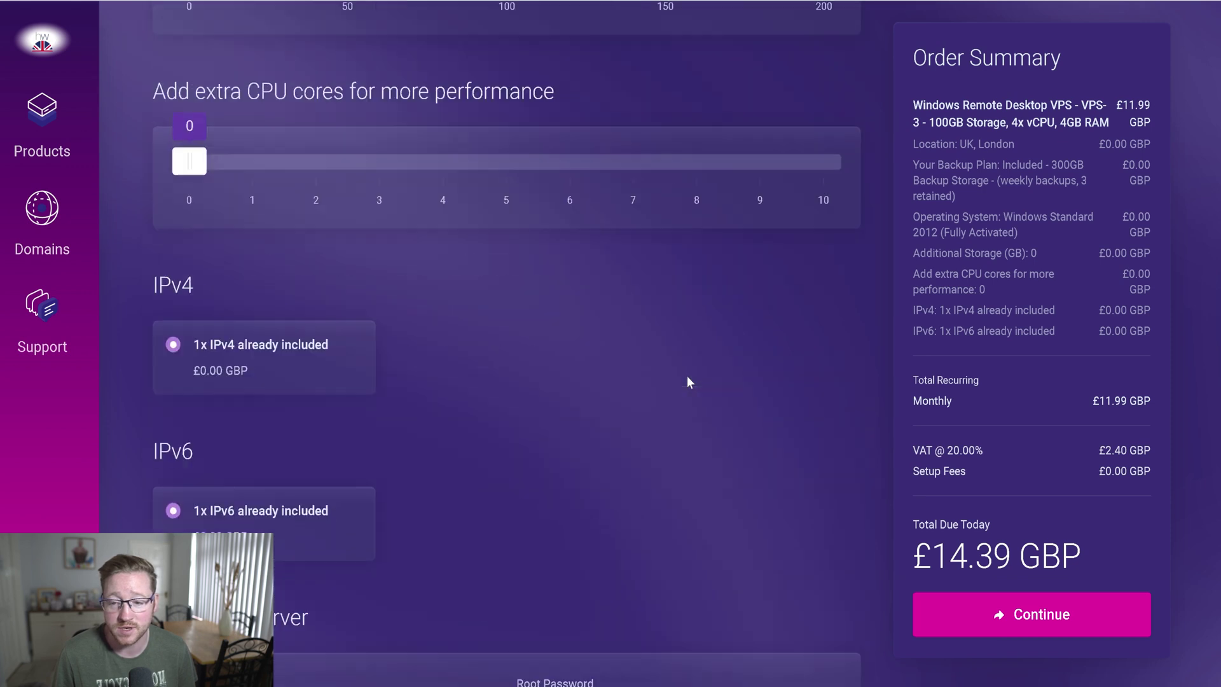
scroll(629, 377, down, 3)
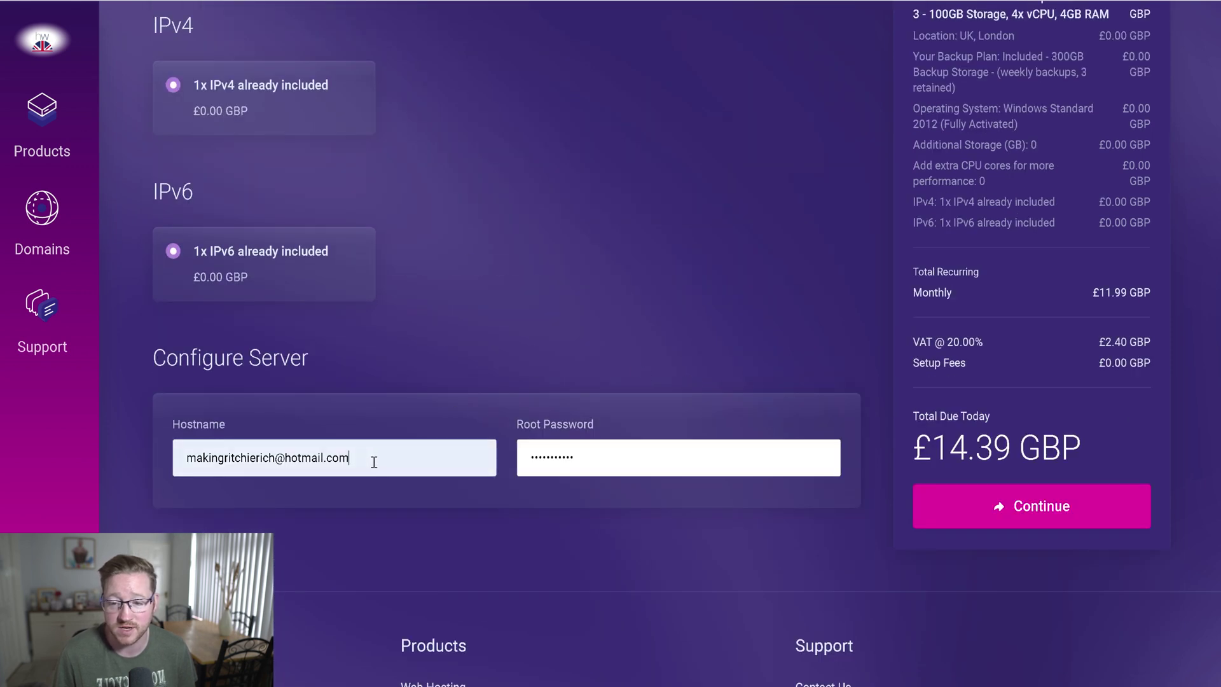
Delete the email domain portion from the server Hostname field.
drag(373, 461, 286, 460)
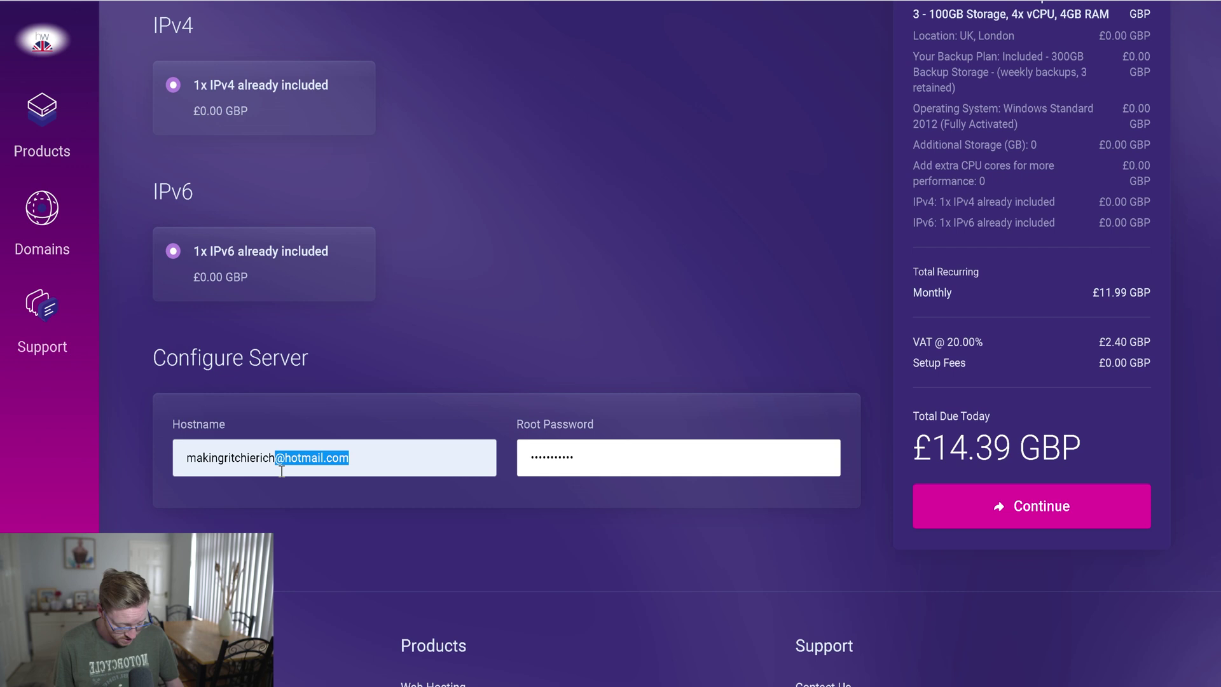
key(BackSpace)
key(BackSpace)
text(1)
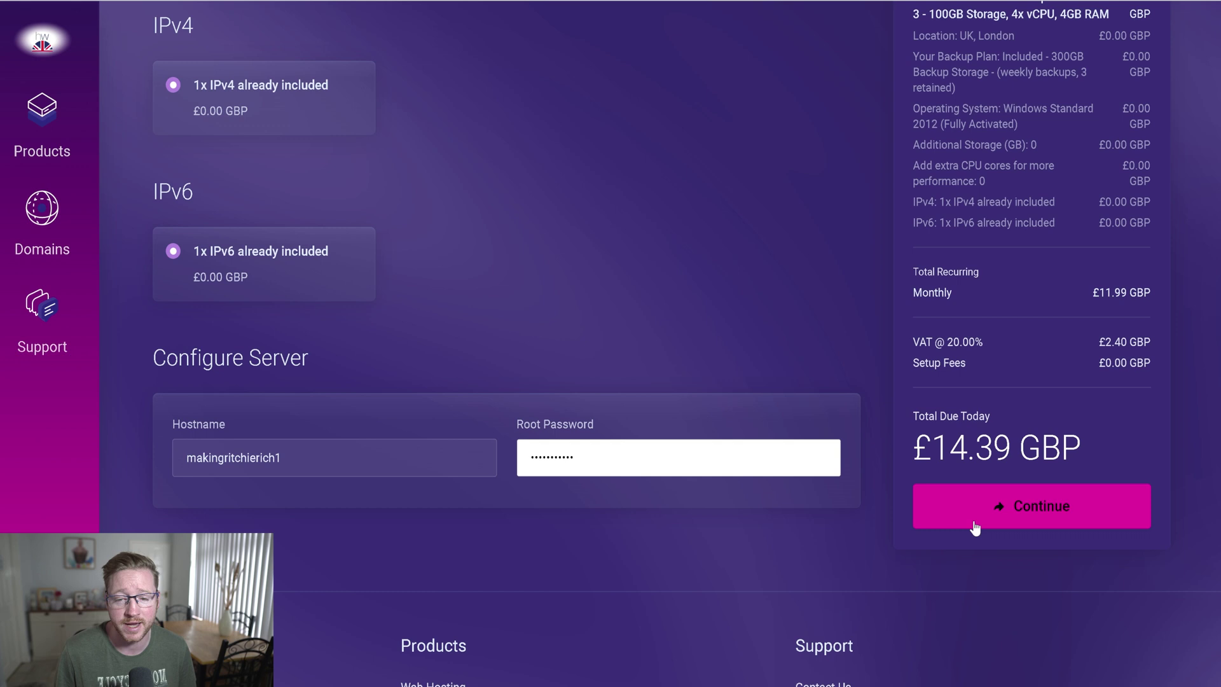
Submit the server configuration and remove the duplicate VPS-3 item from the cart.
click(993, 516)
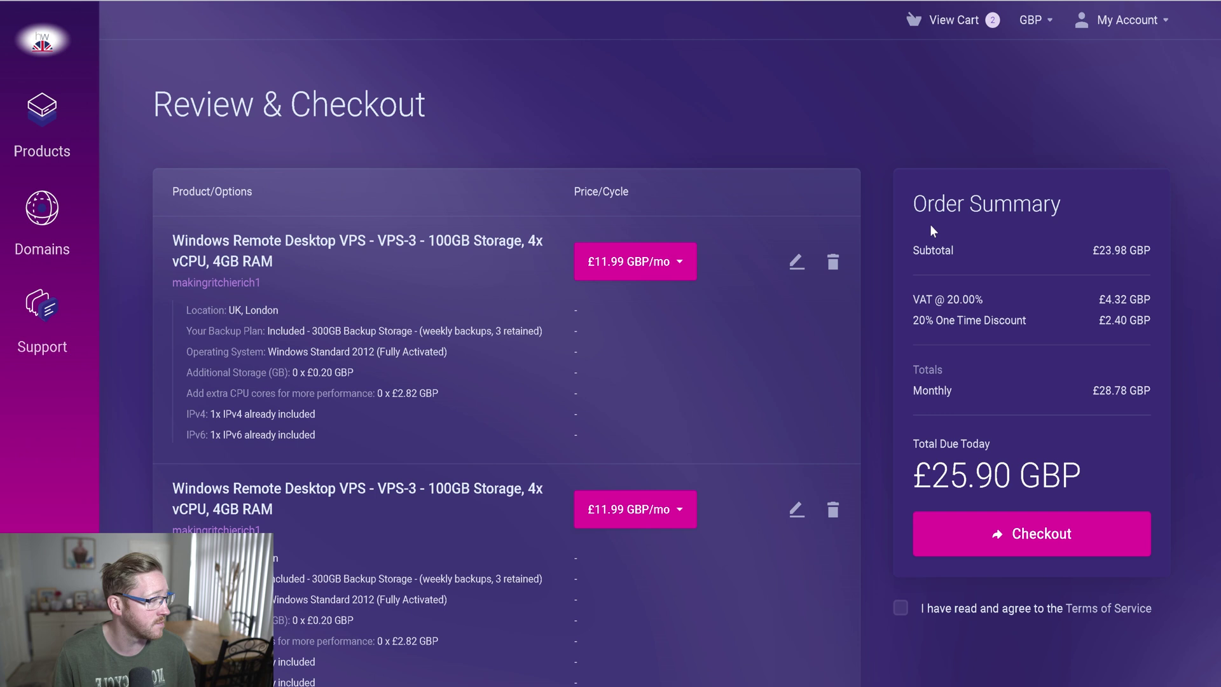
click(832, 263)
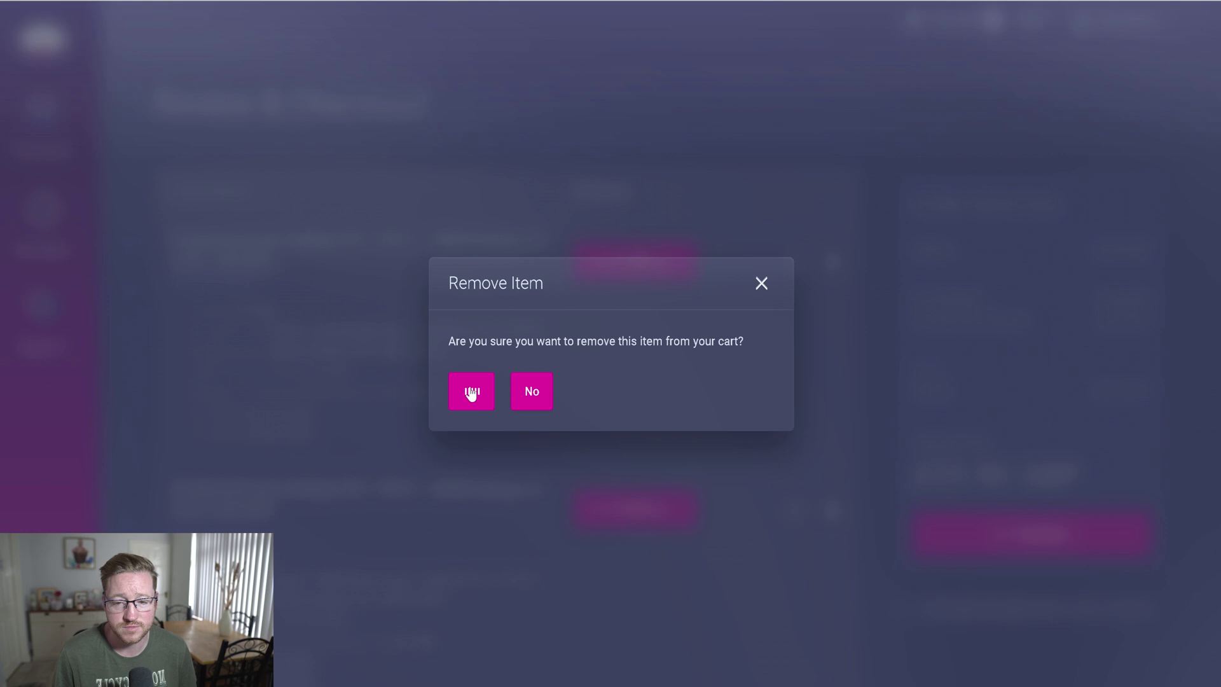
click(472, 392)
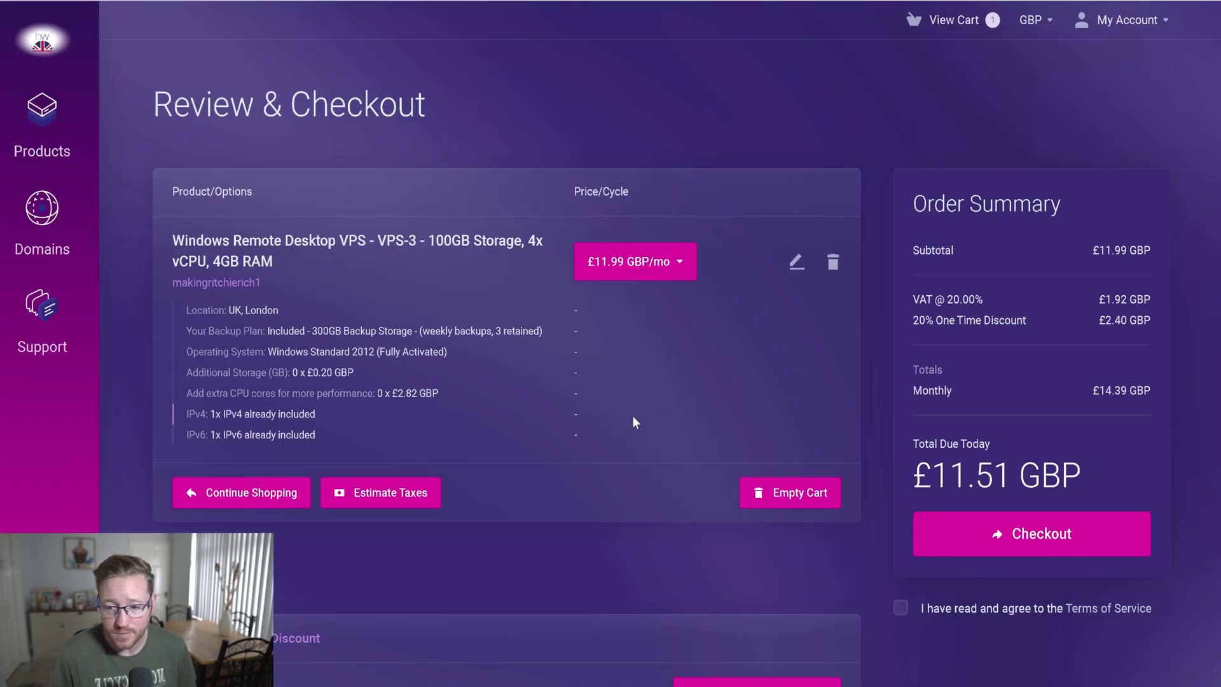
scroll(630, 412, down, 1)
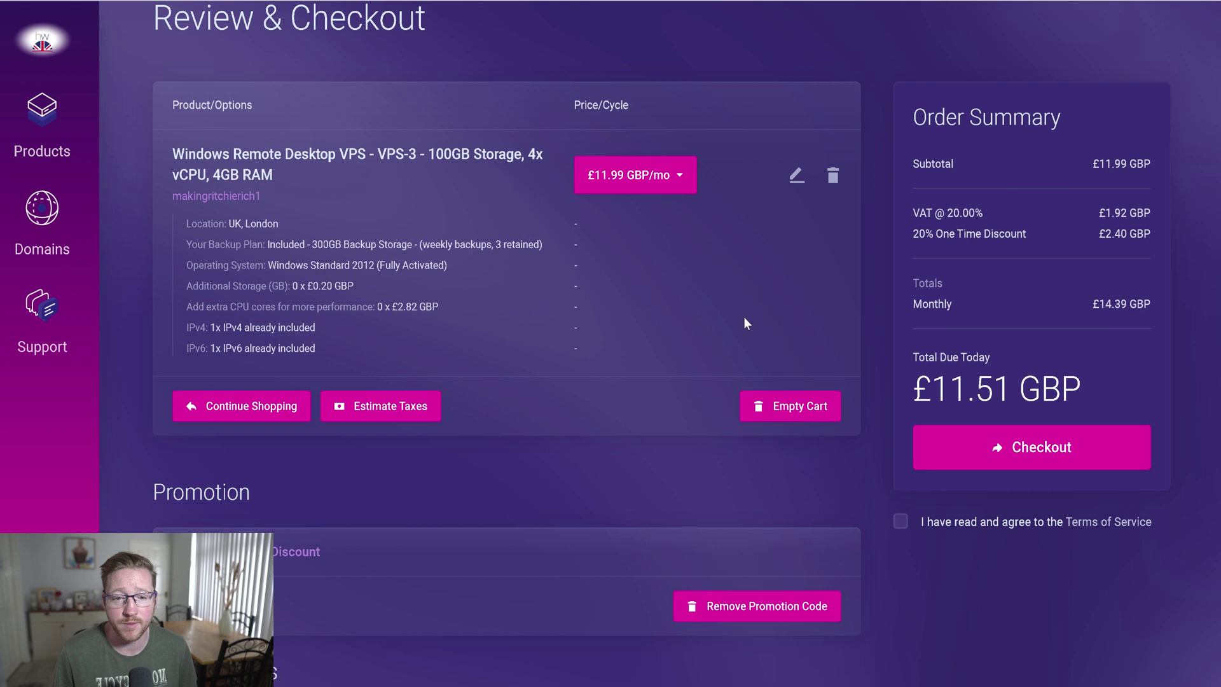
scroll(656, 401, down, 2)
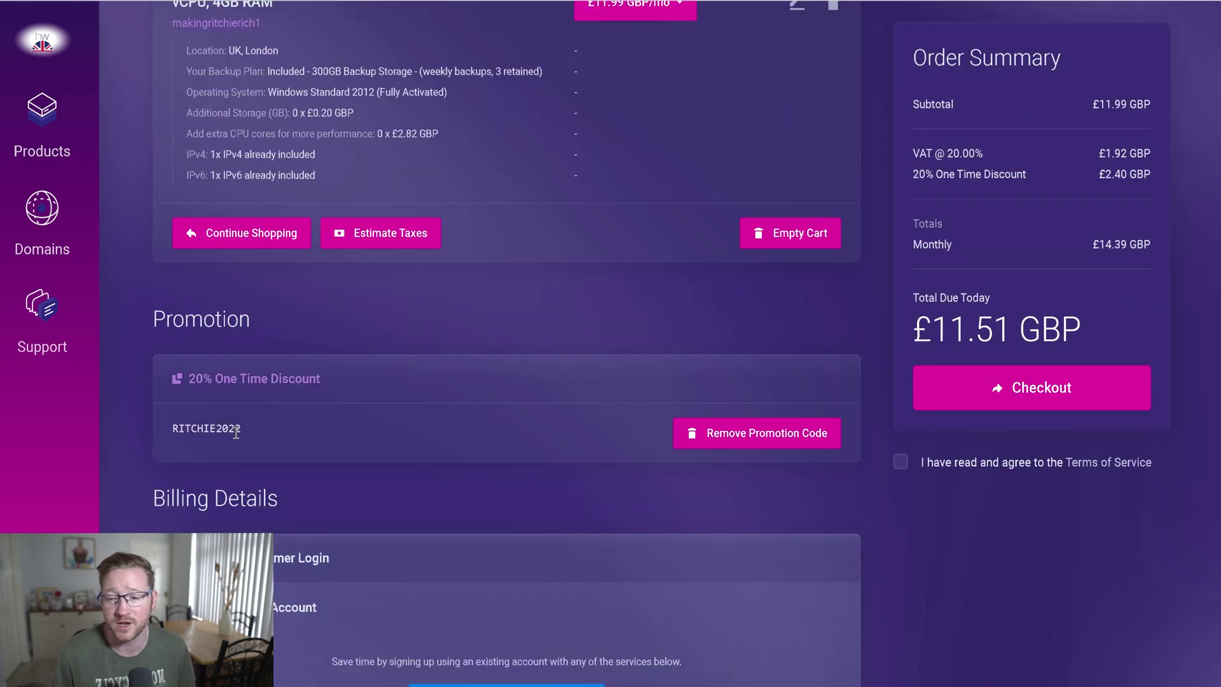
scroll(730, 336, up, 2)
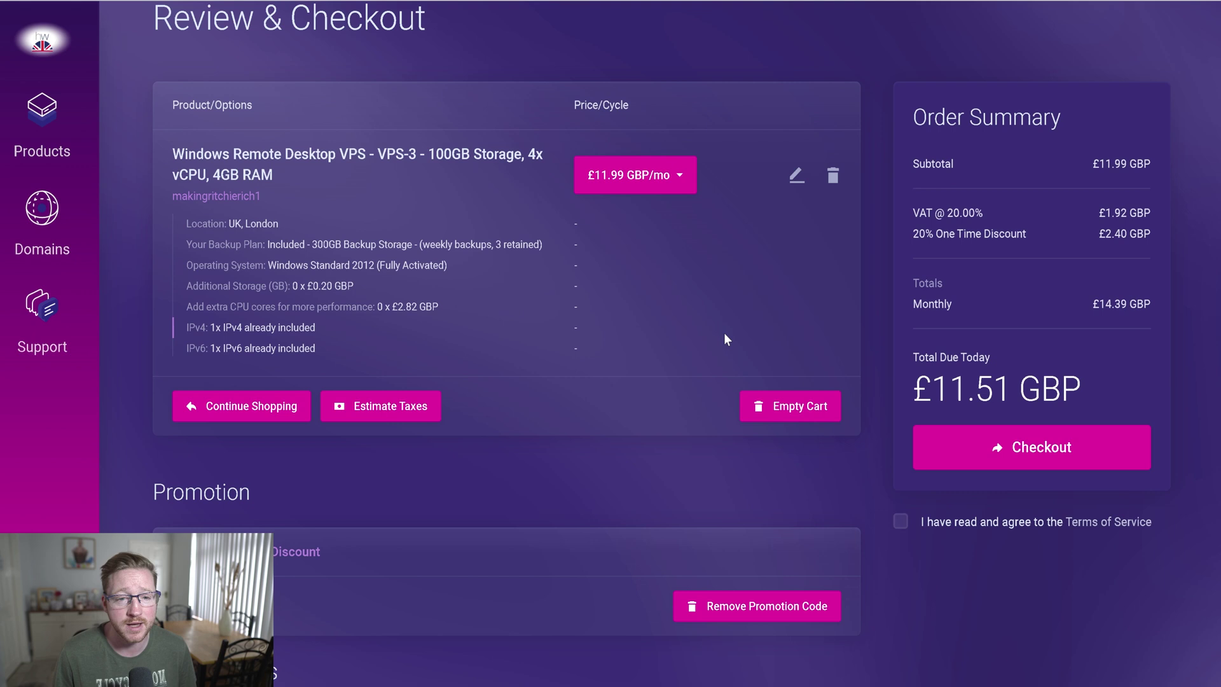
Compare quarterly, six-monthly and yearly billing, then settle on monthly at £11.99.
click(655, 181)
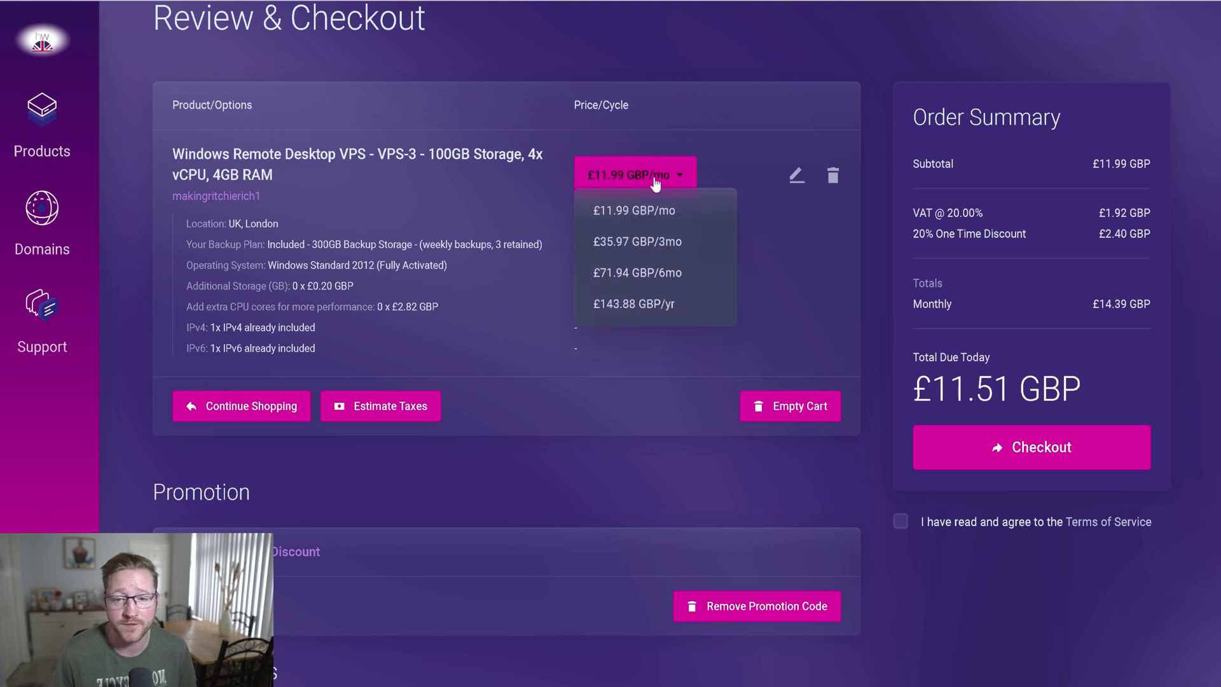
click(655, 243)
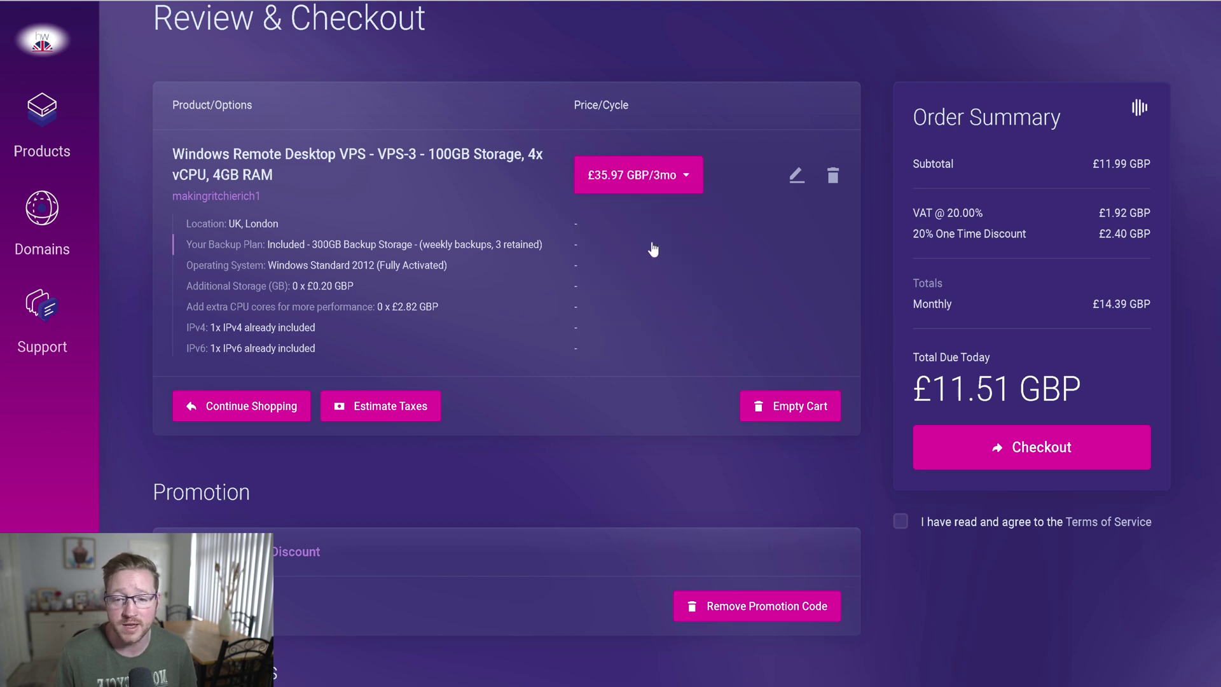
click(655, 182)
click(653, 284)
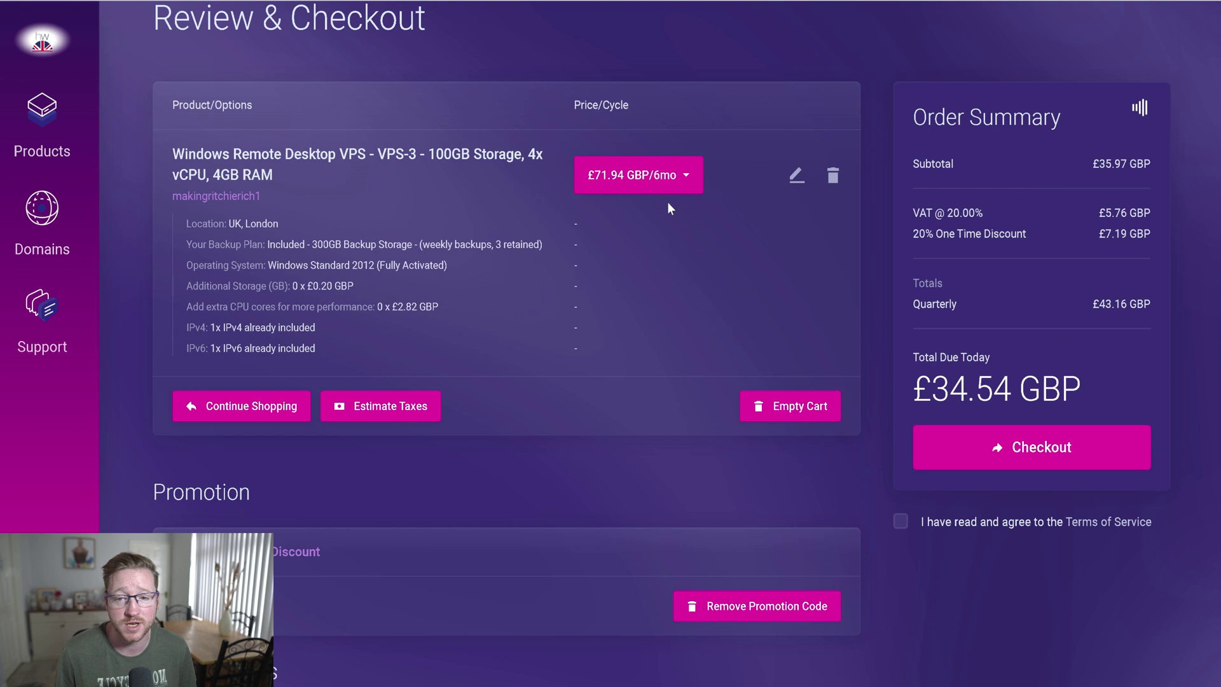
click(663, 177)
click(666, 309)
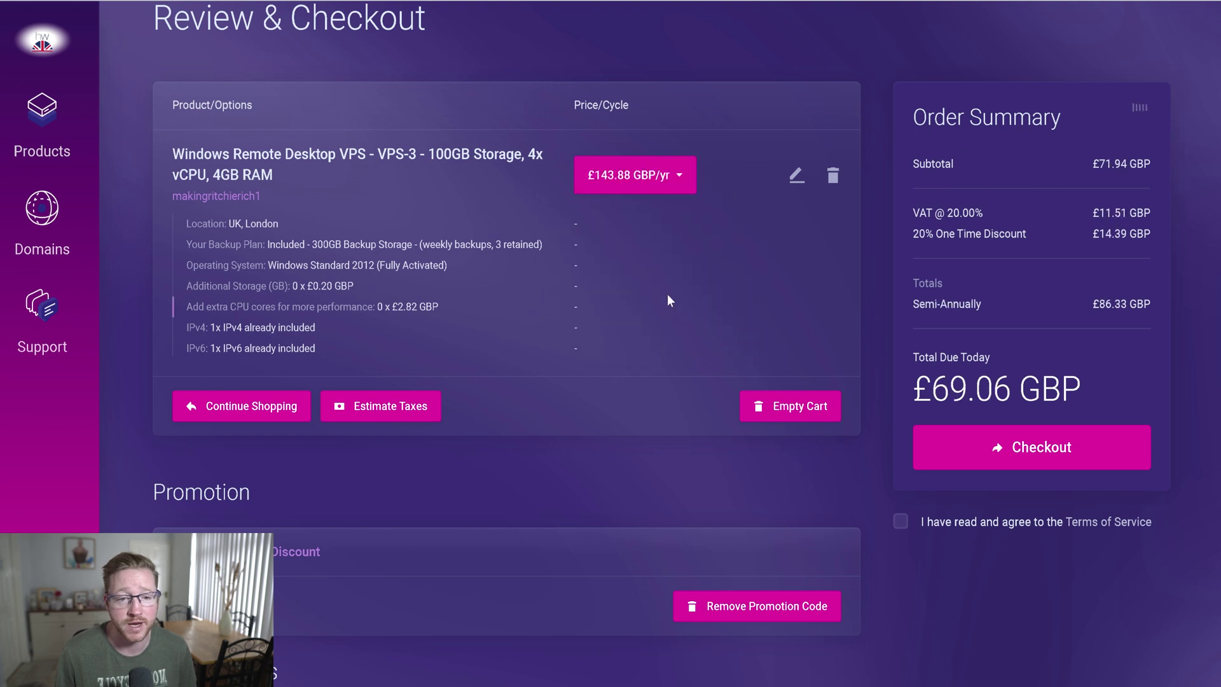
click(667, 181)
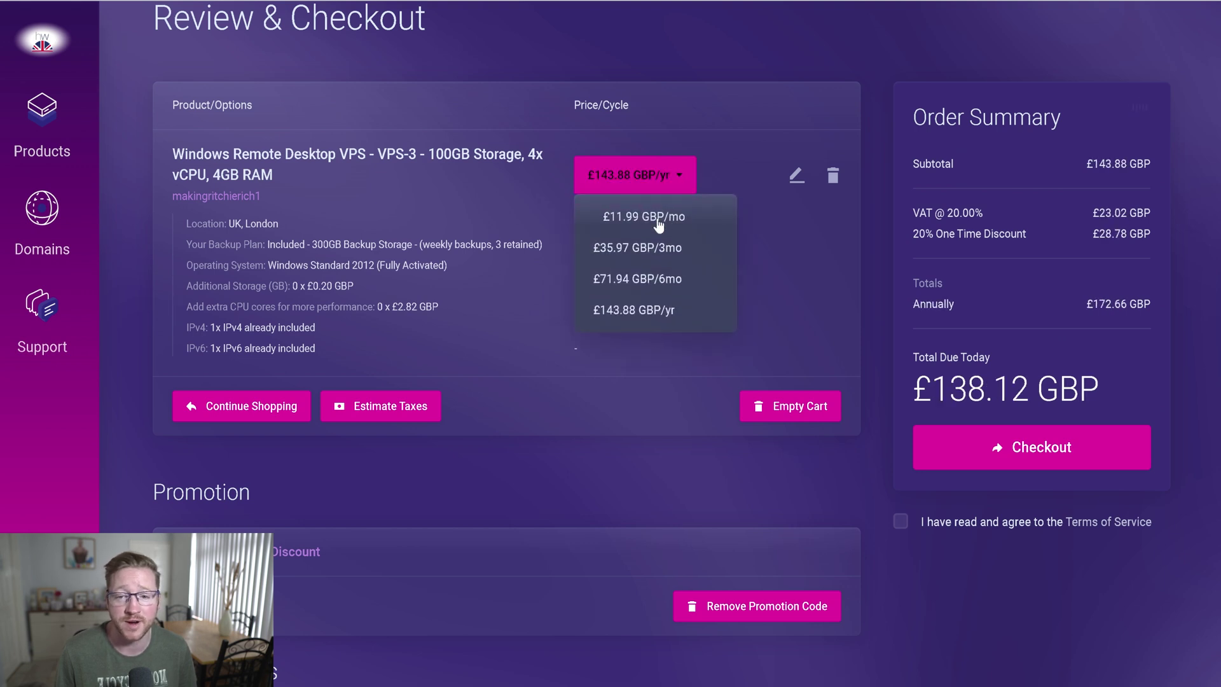
click(657, 218)
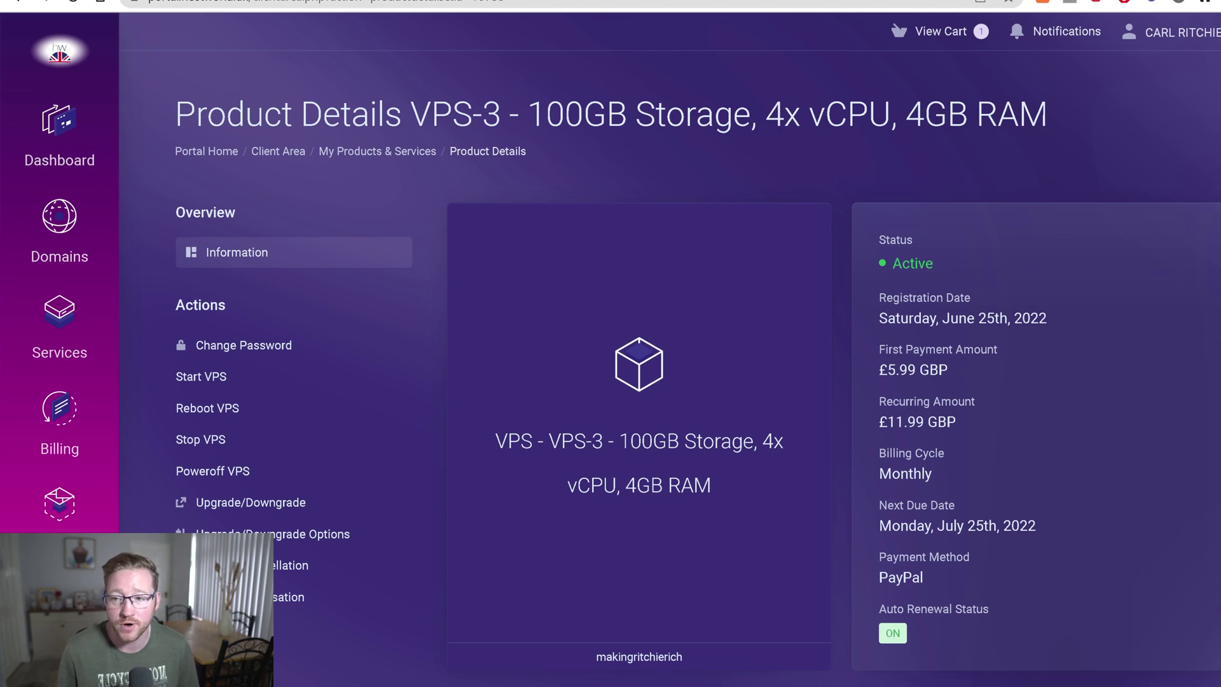
scroll(1014, 246, down, 1)
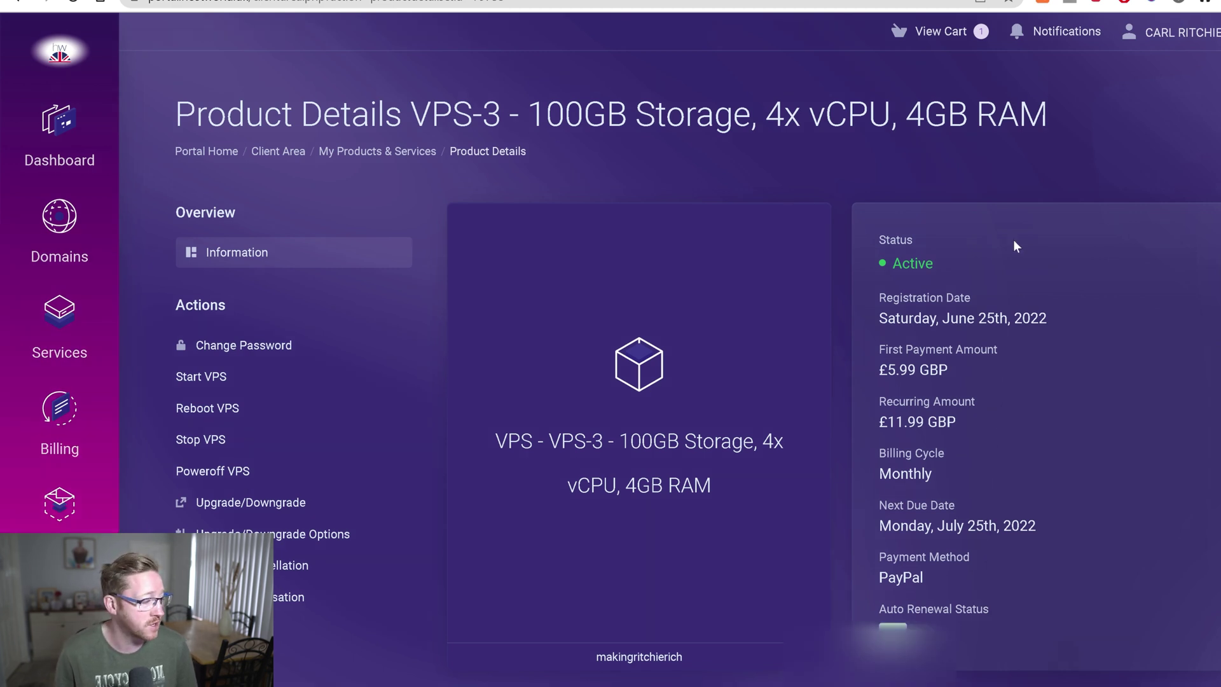
scroll(1013, 247, down, 3)
scroll(1007, 258, down, 2)
scroll(965, 285, down, 2)
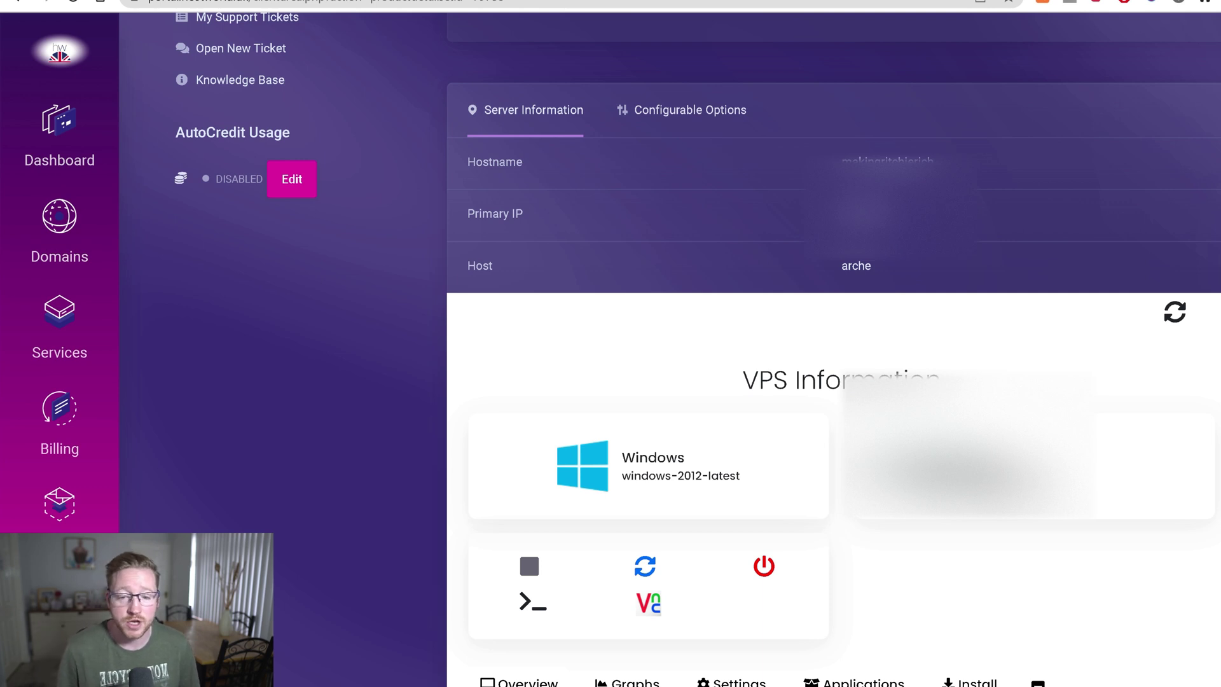
scroll(784, 353, down, 1)
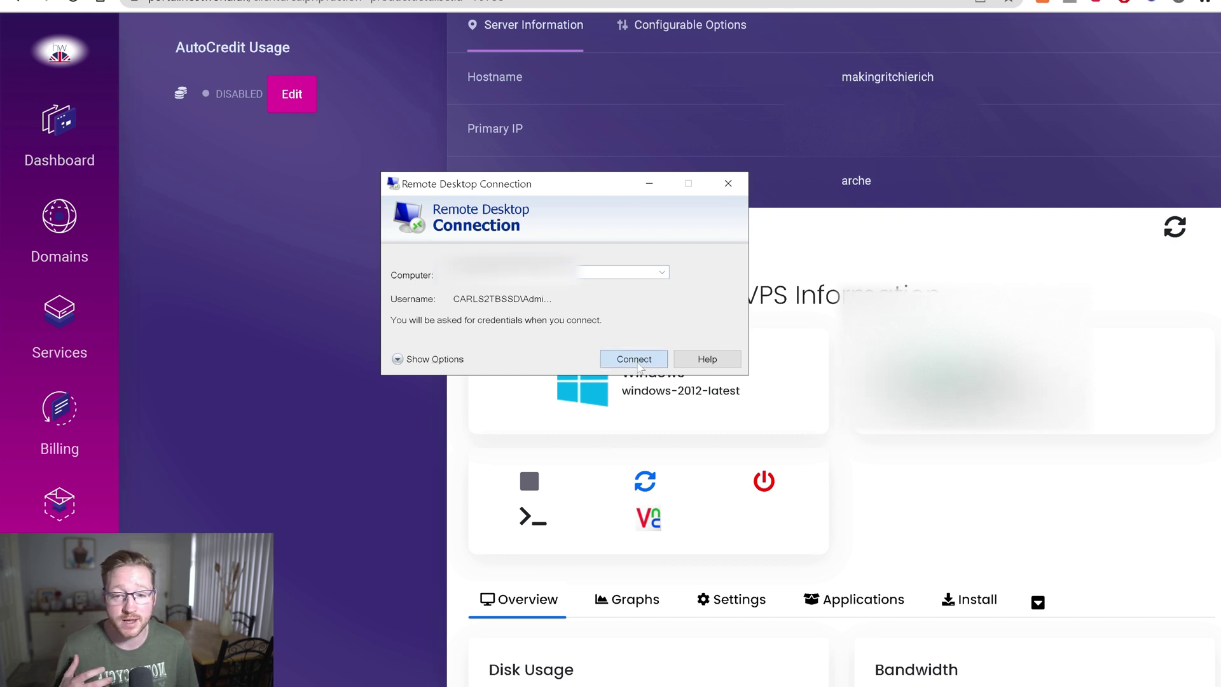
Connect to the VPS as Administrator with Remember me ticked.
click(634, 359)
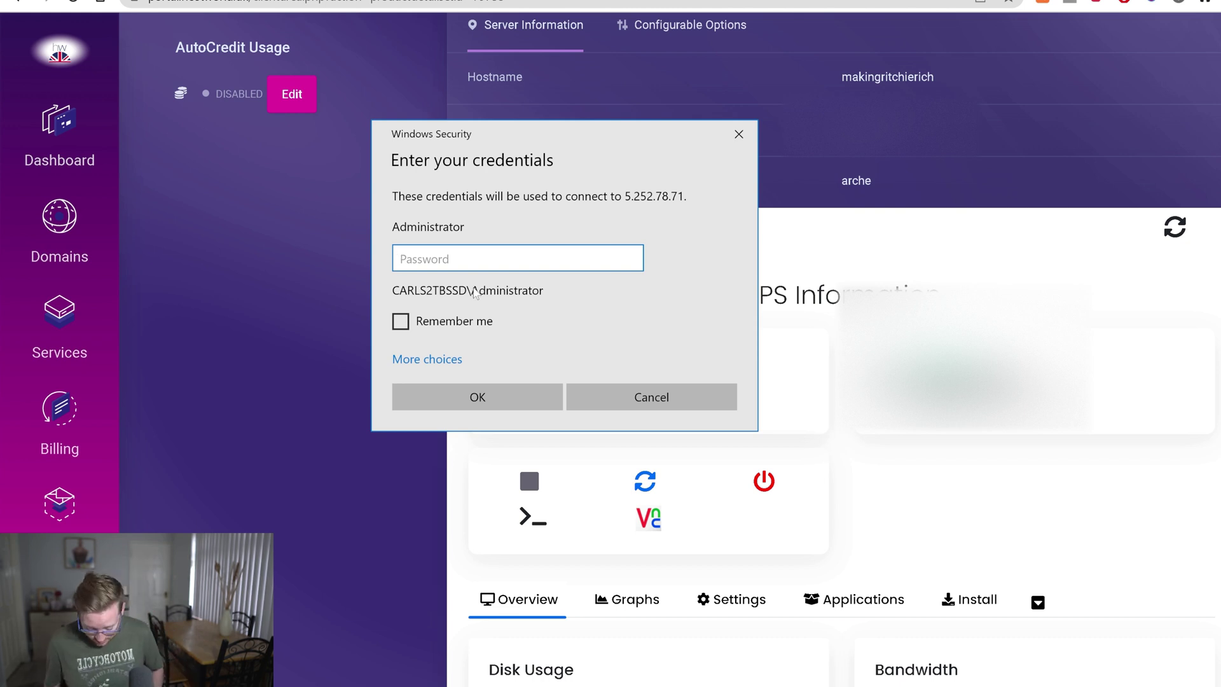
text(*******)
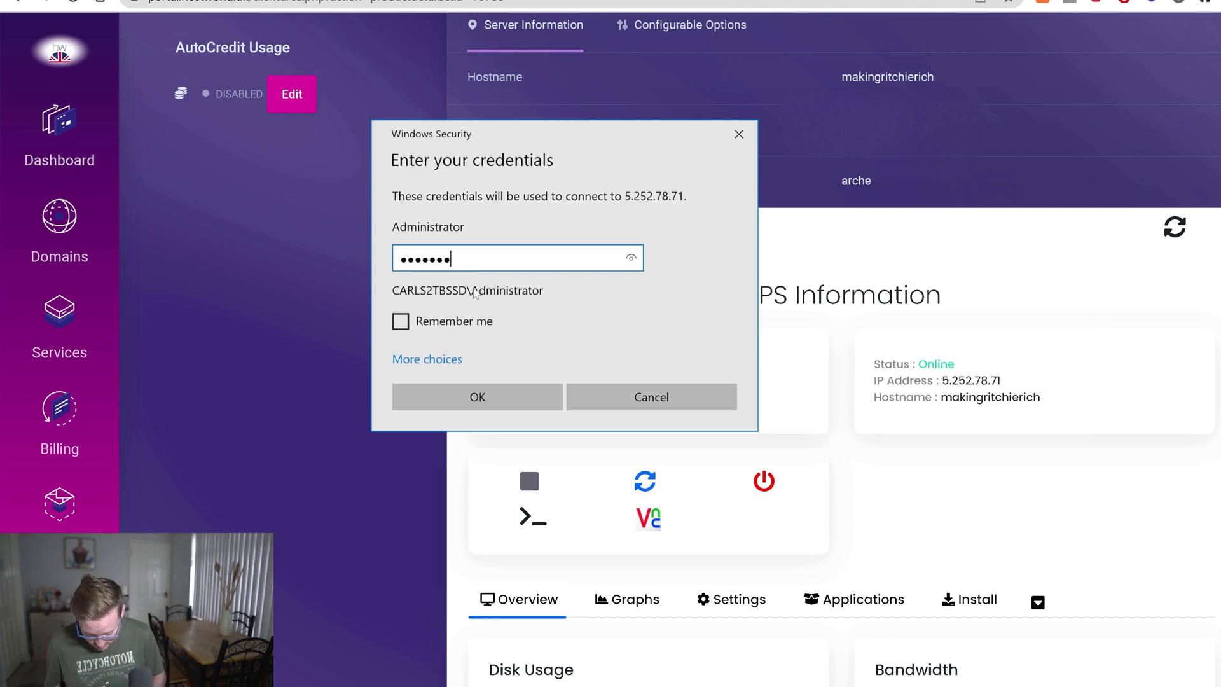
text(****)
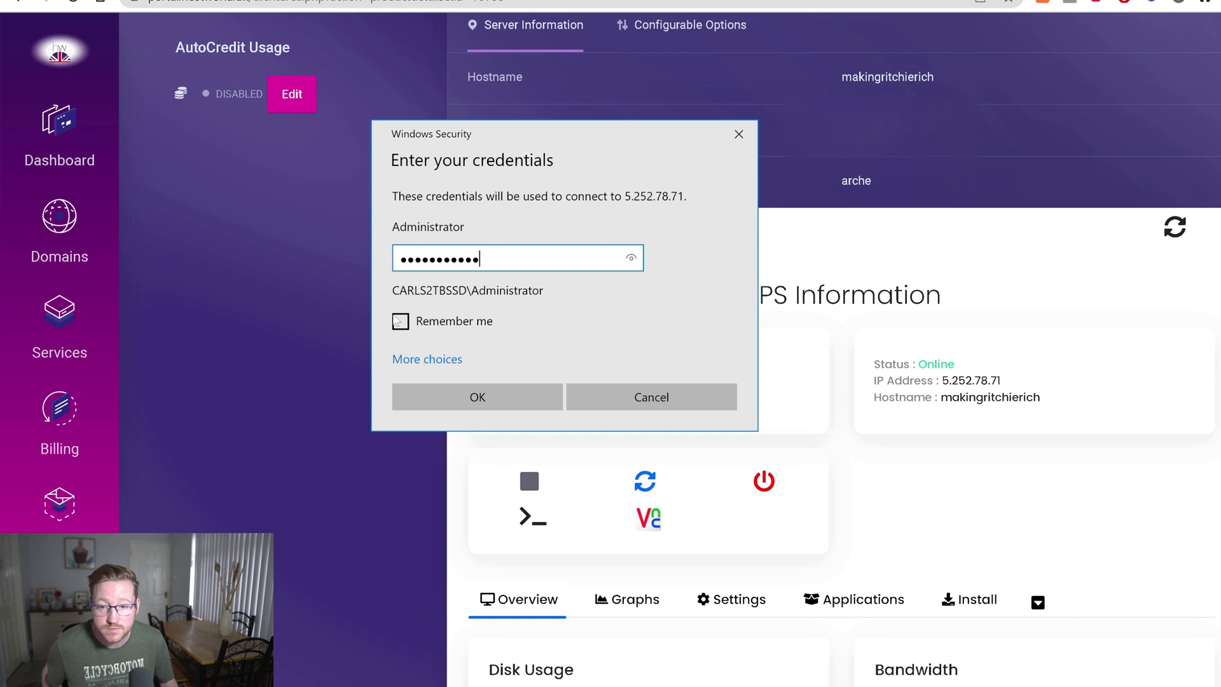
click(401, 322)
click(465, 399)
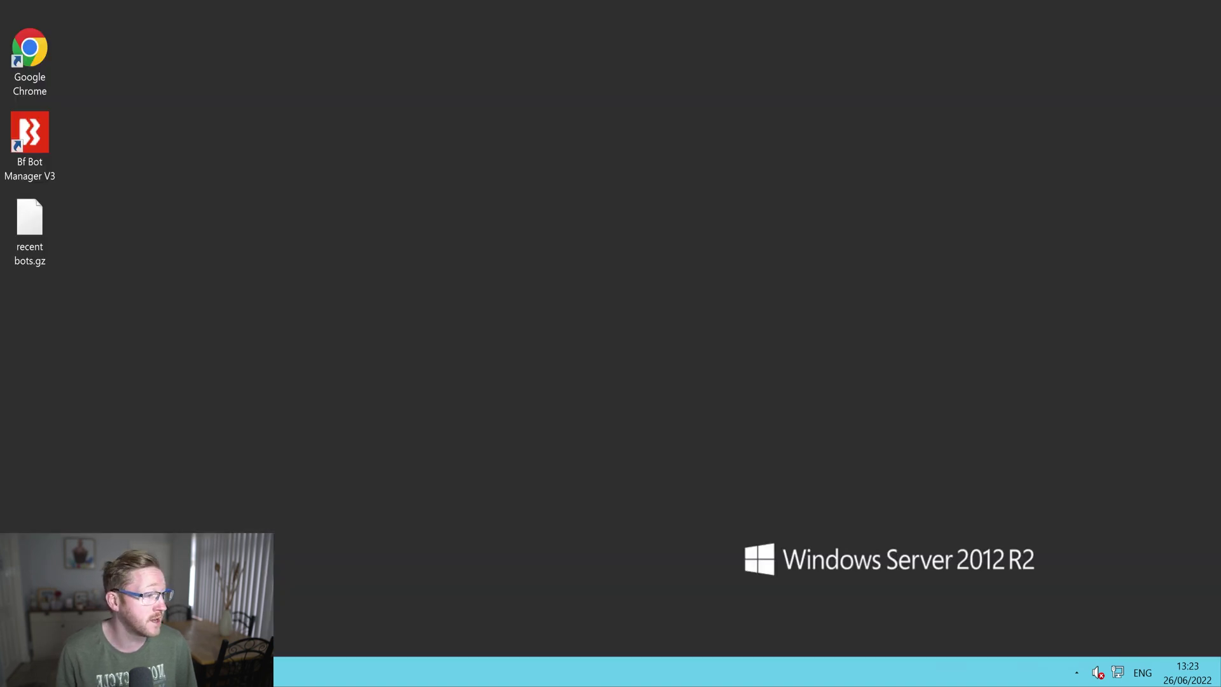
Launch Chrome maximized and search Google for 'making ritchie rich'.
double_click(41, 50)
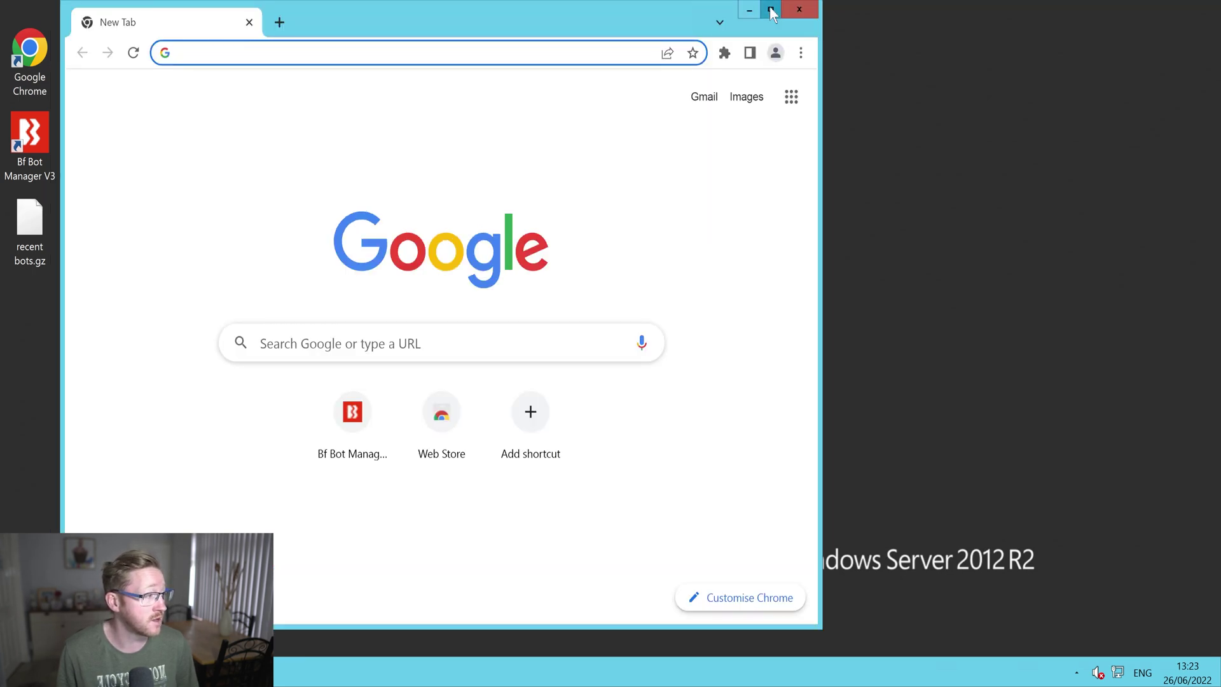
click(771, 12)
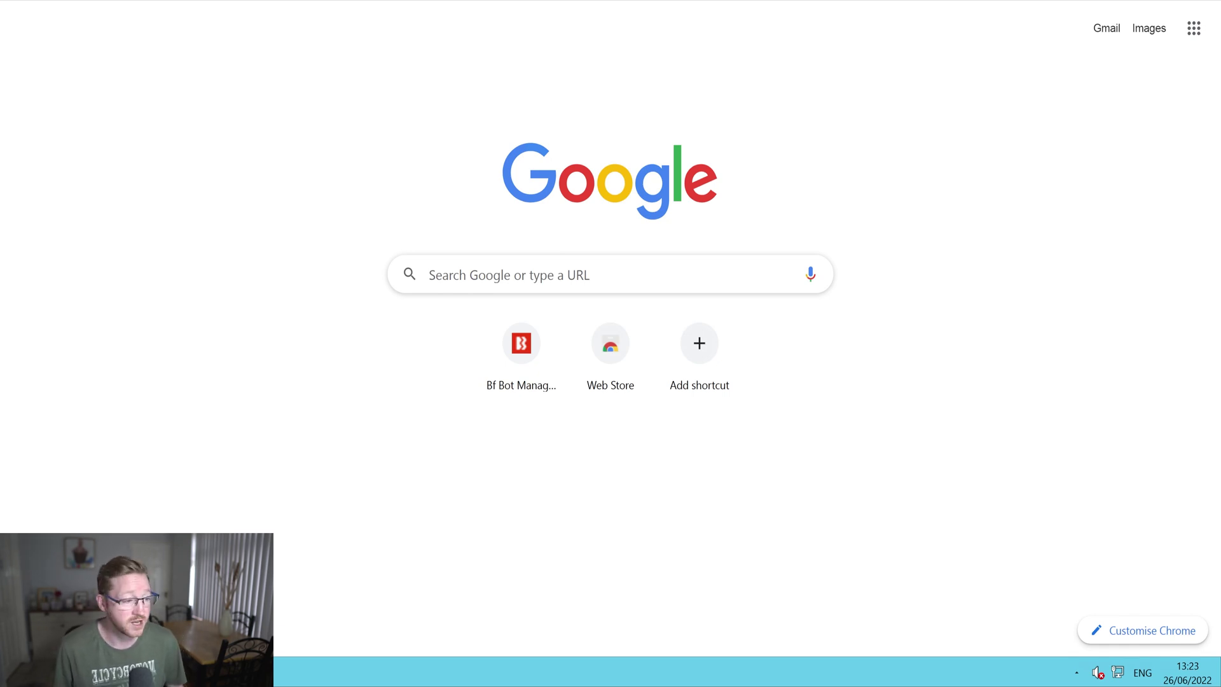
click(568, 268)
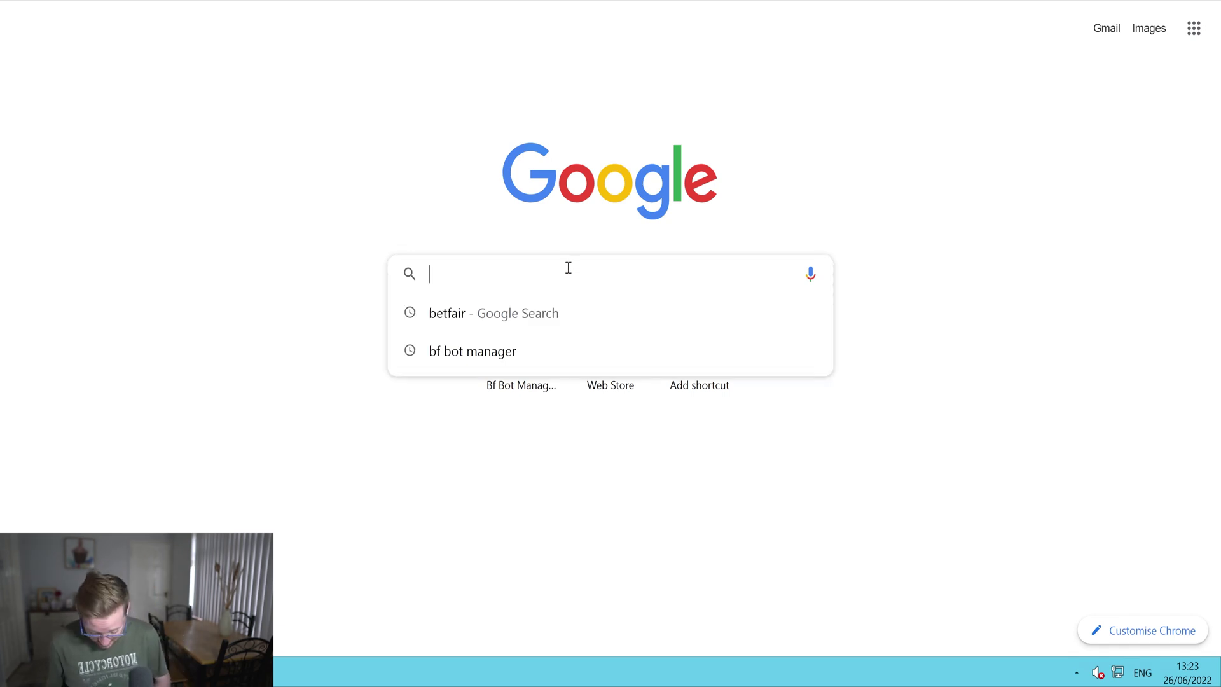
text(making ritch)
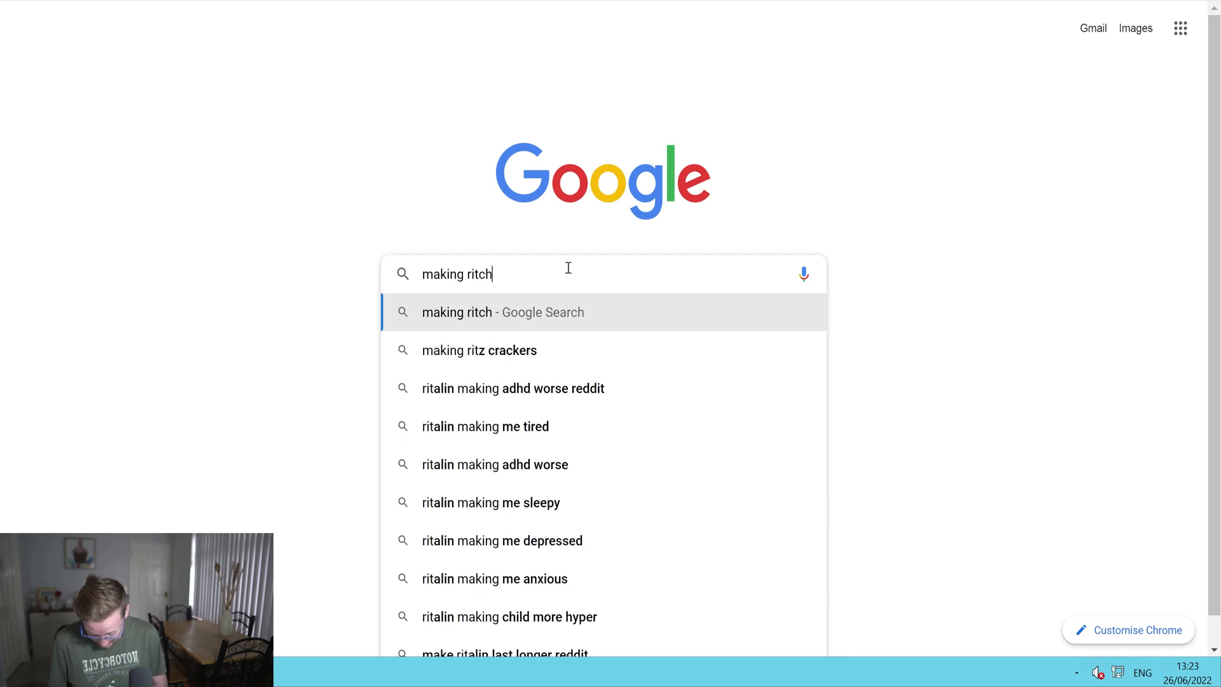
text(ie rich)
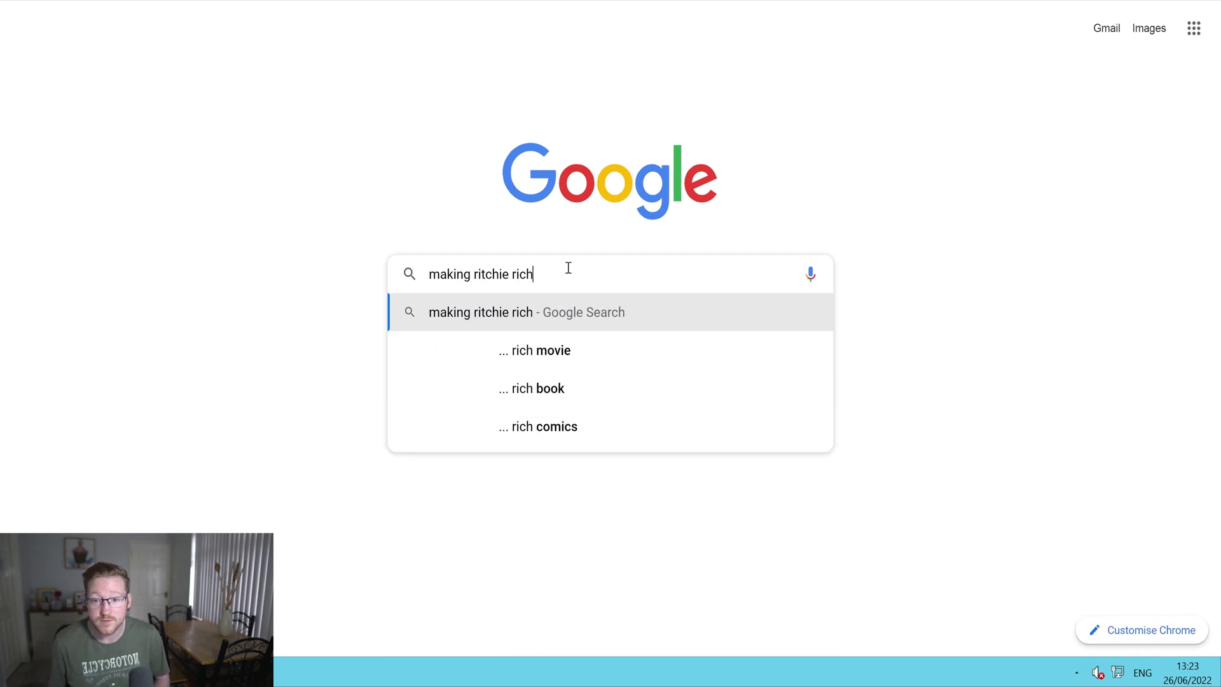
key(Return)
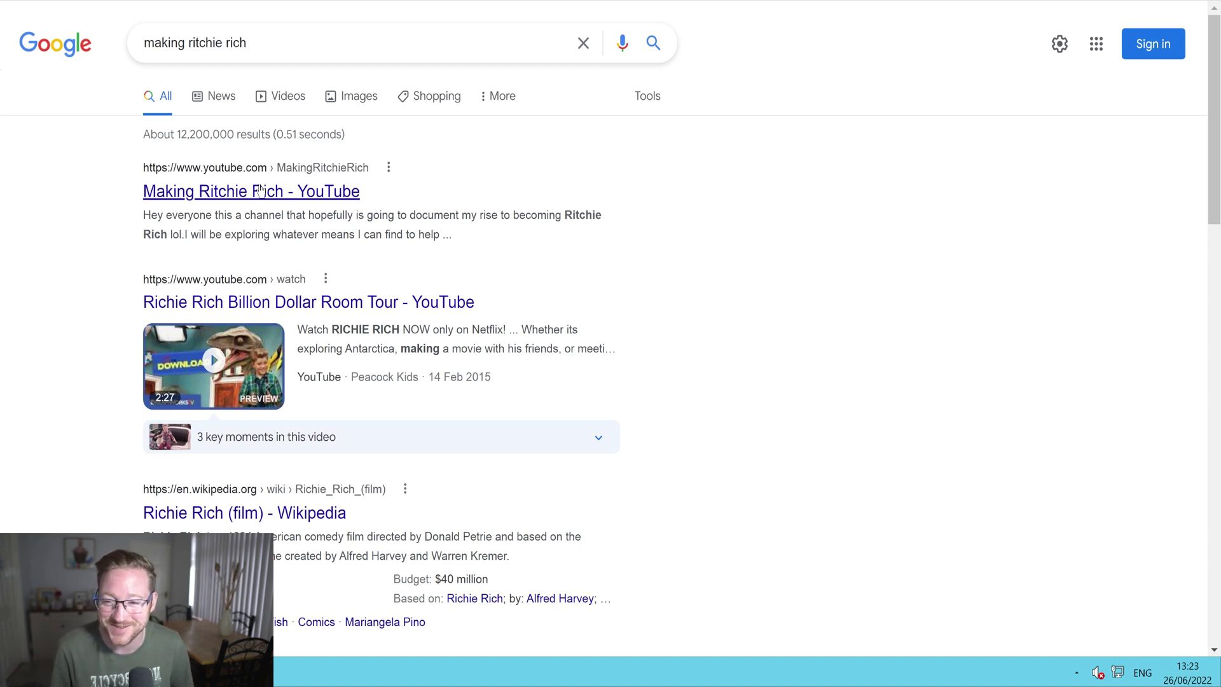
Open the Making Ritchie Rich channel, accept cookies, and pause 'Betfair Trading Bot Update' at 0:06.
click(260, 190)
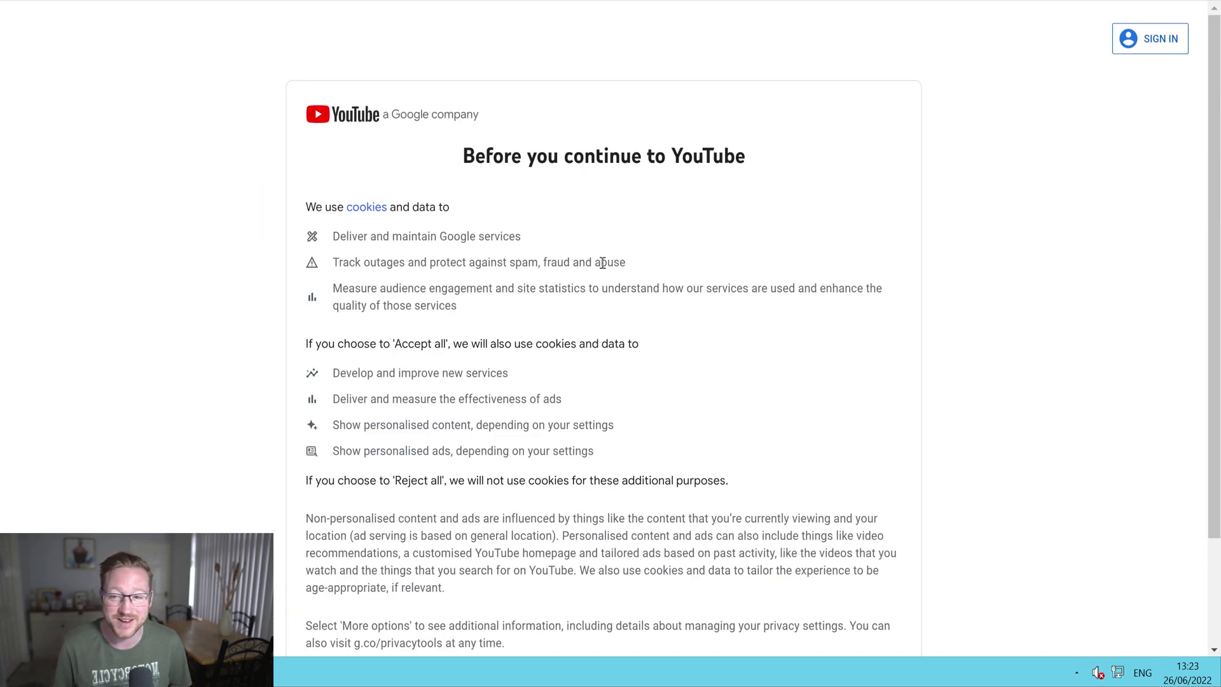
scroll(631, 343, down, 2)
click(830, 571)
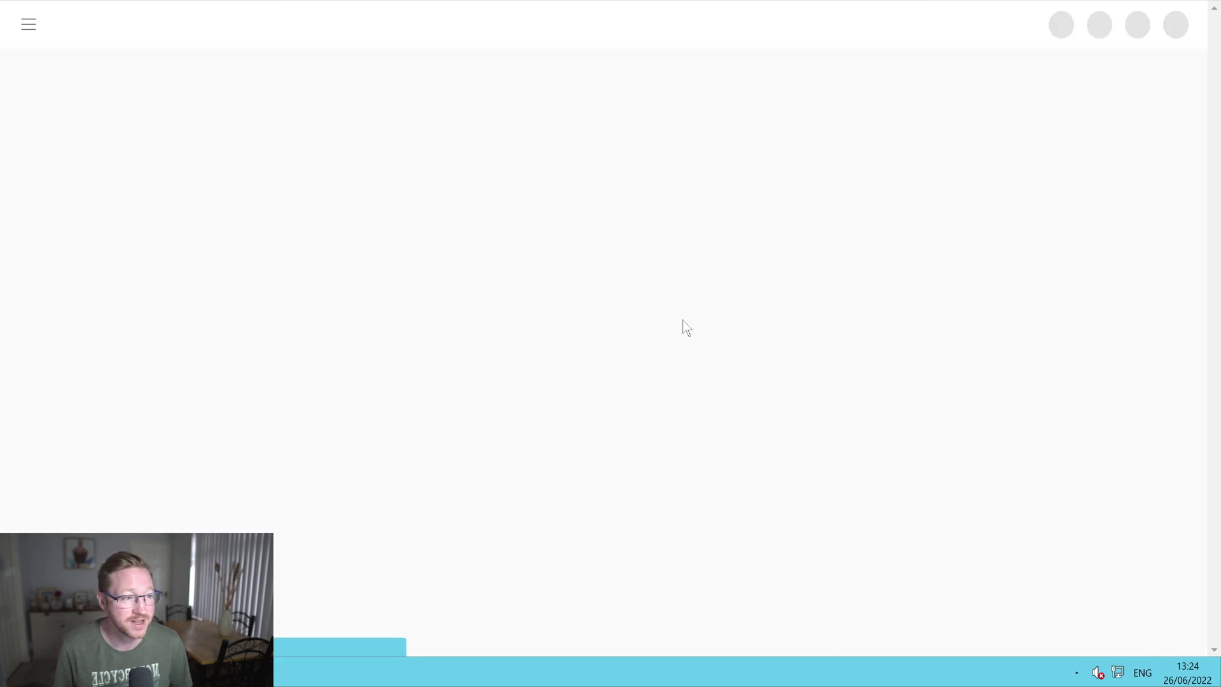
mouse_move(358, 466)
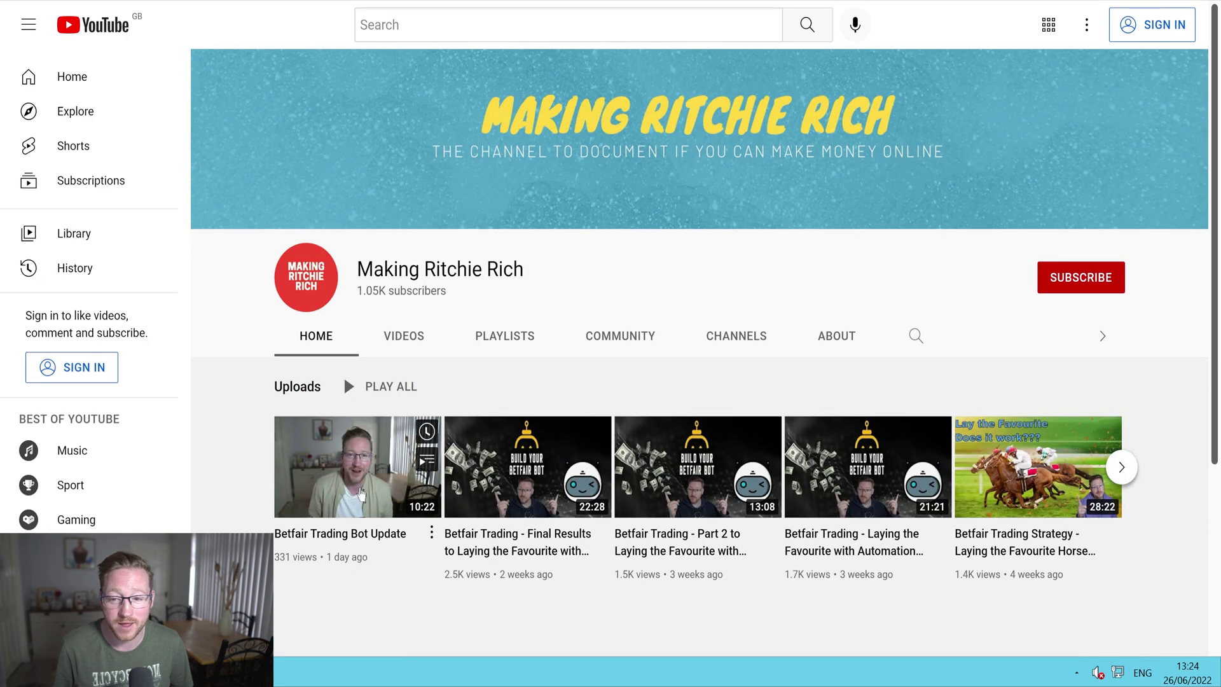
click(395, 494)
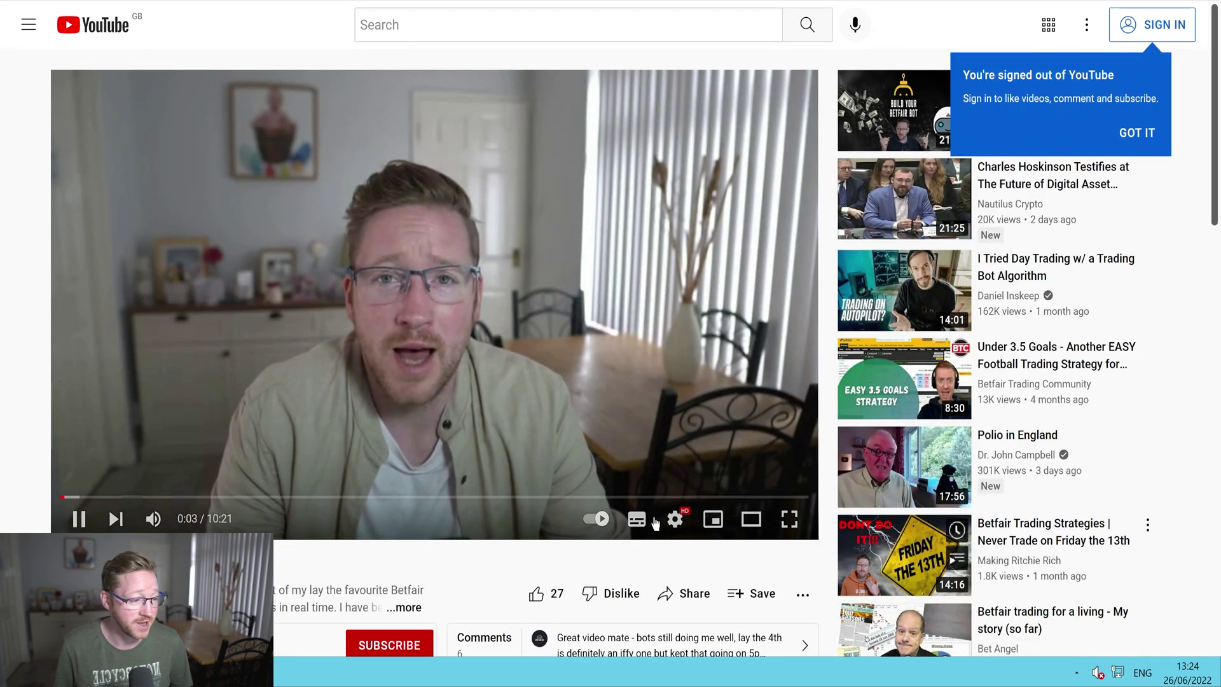
click(79, 518)
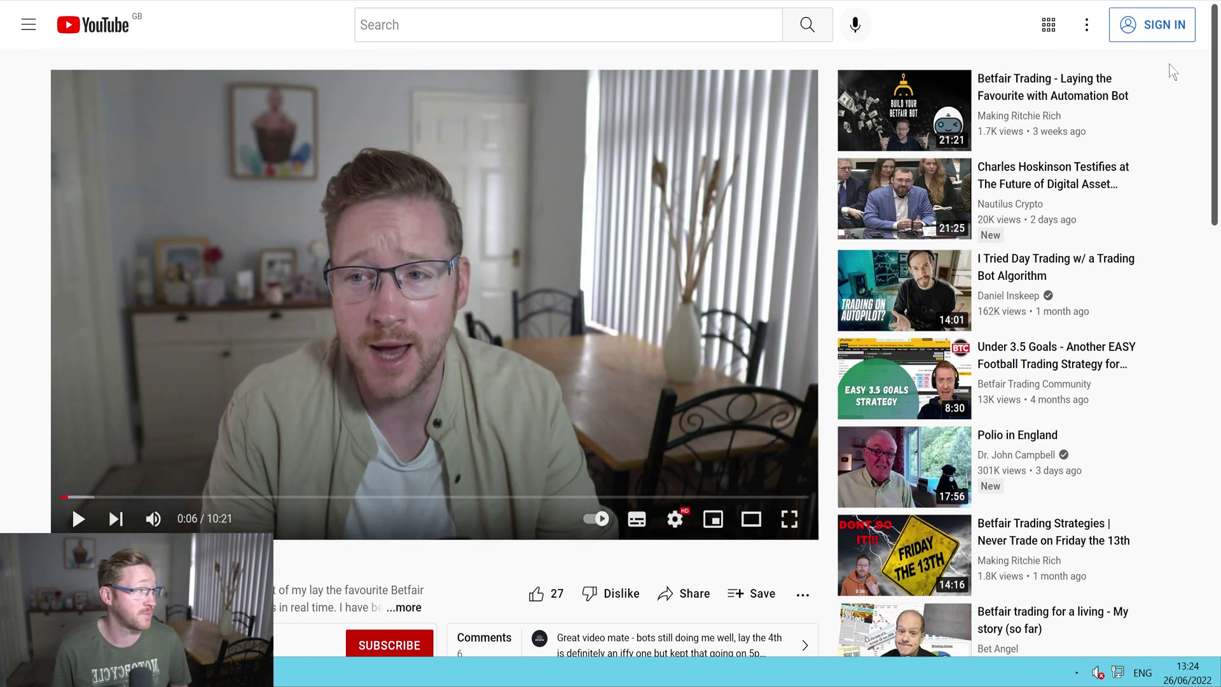